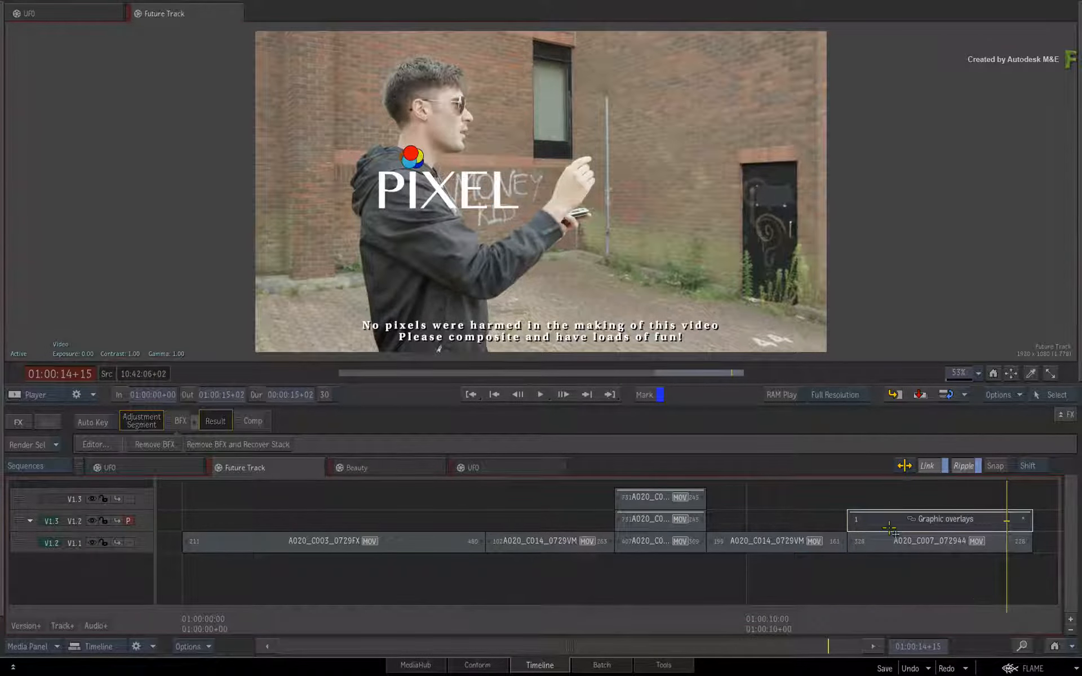
# - Select the Graphic overlays segment in the Future Track sequence and compare the overlay with those in the Beauty and UFO sequences
pyautogui.click(891, 526)
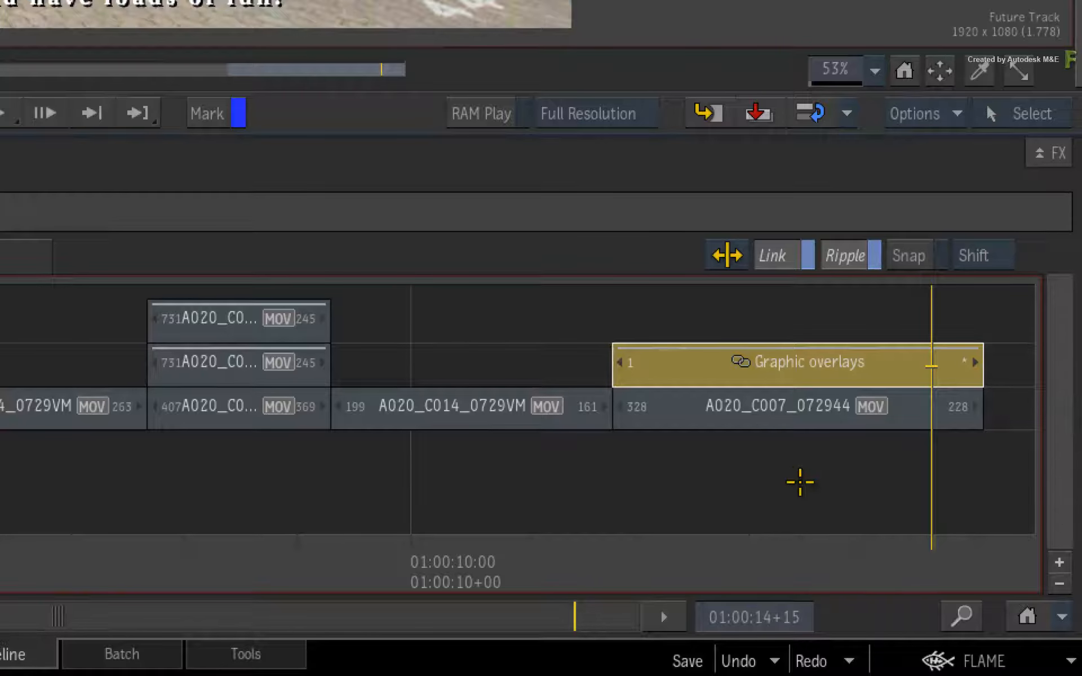
pyautogui.moveTo(903, 560); pyautogui.dragTo(841, 558)
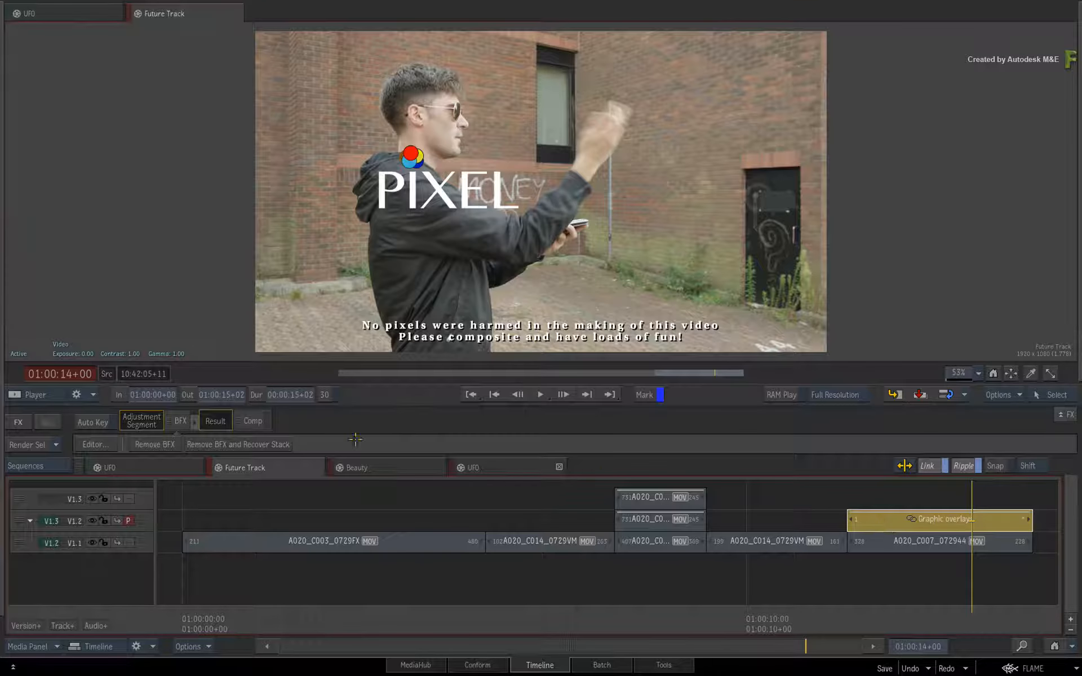
pyautogui.click(371, 465)
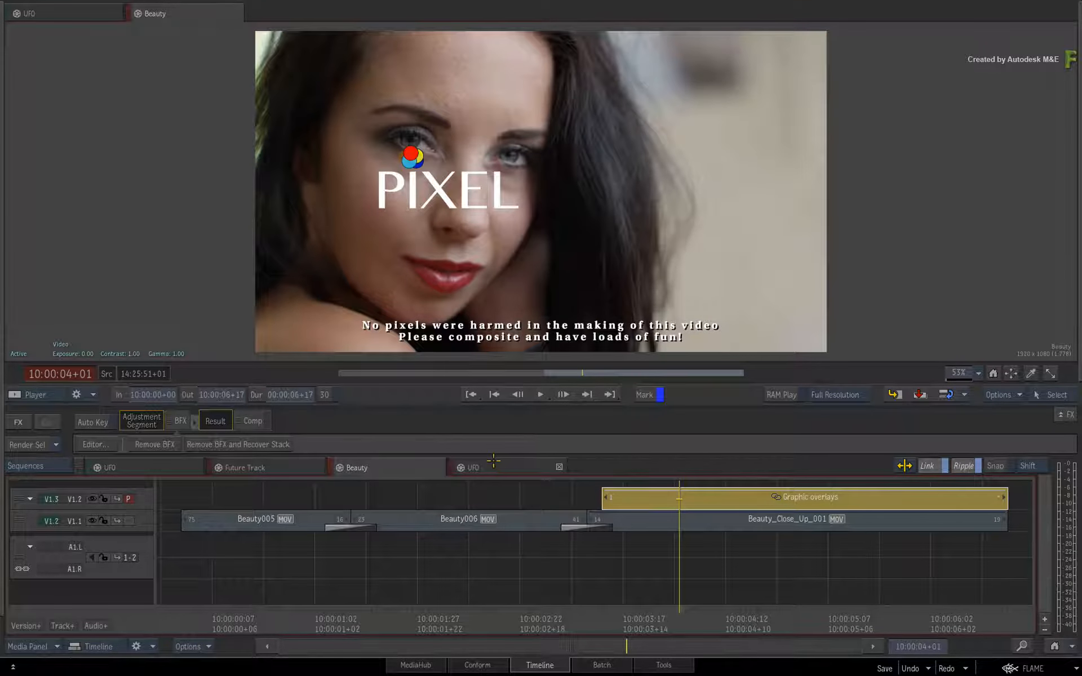
pyautogui.click(498, 467)
pyautogui.click(401, 467)
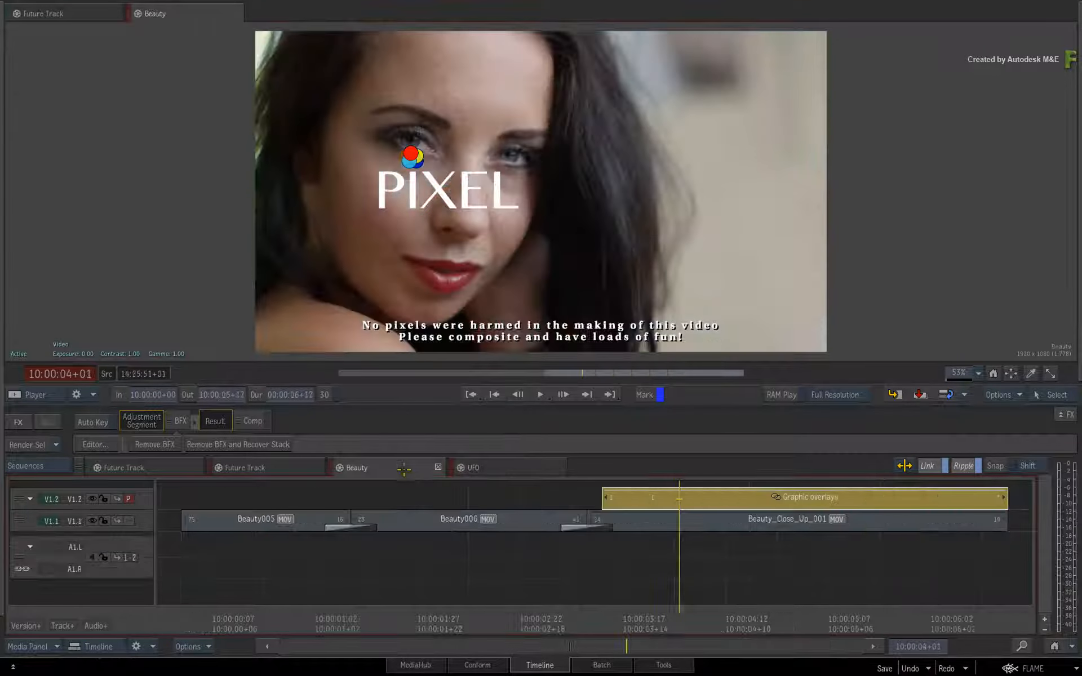
pyautogui.click(310, 470)
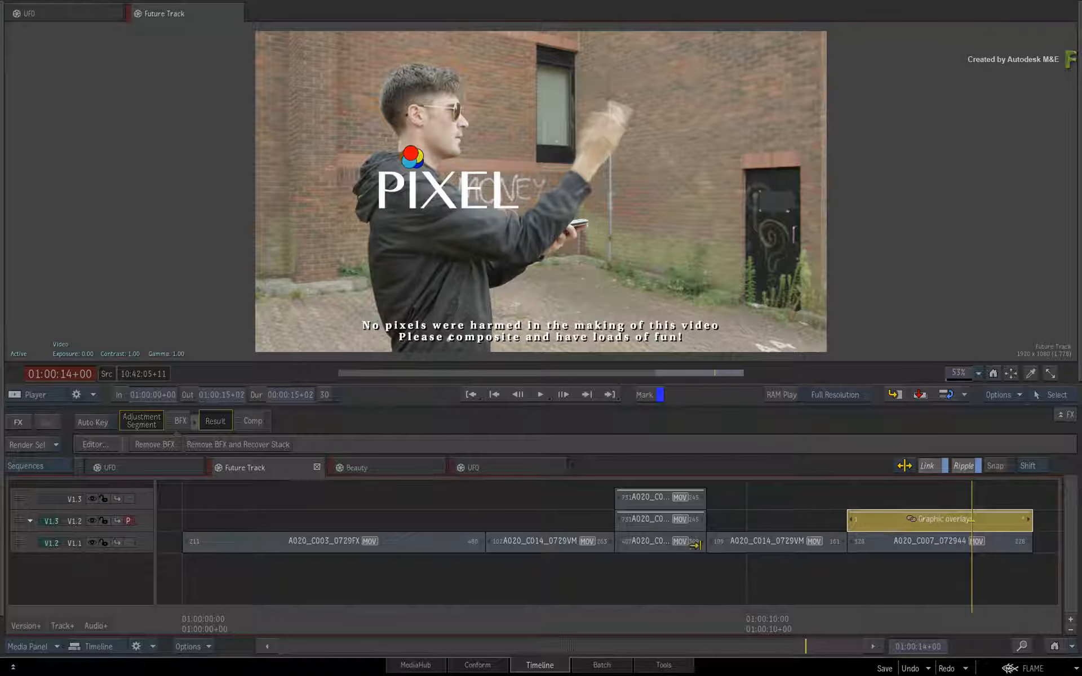
pyautogui.moveTo(992, 610); pyautogui.dragTo(881, 607)
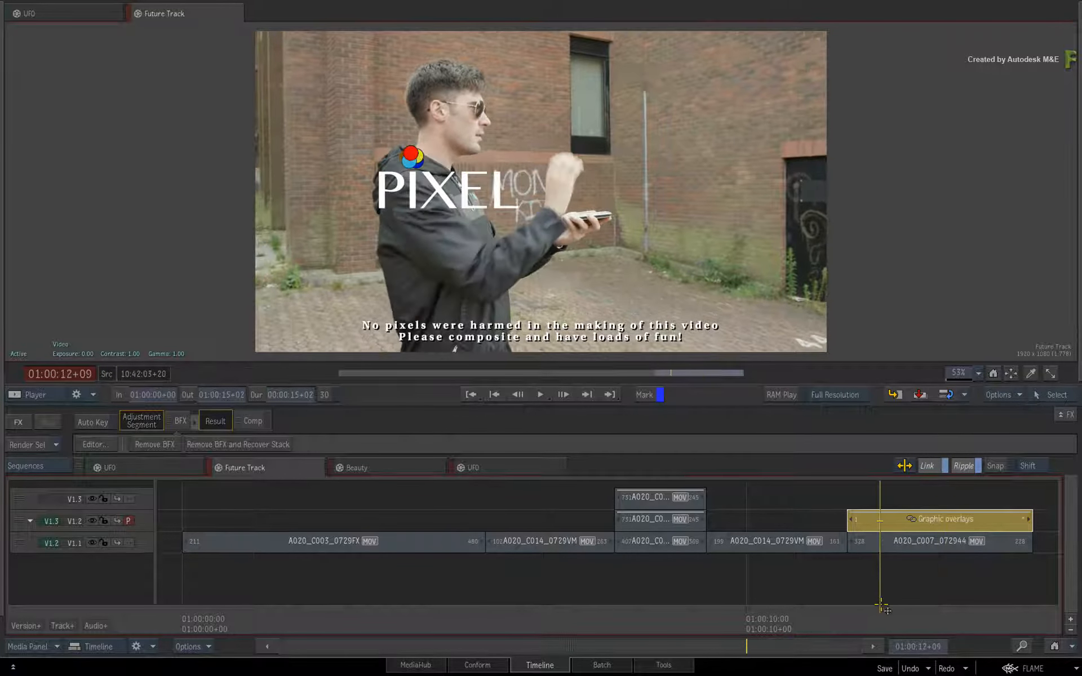
pyautogui.click(360, 468)
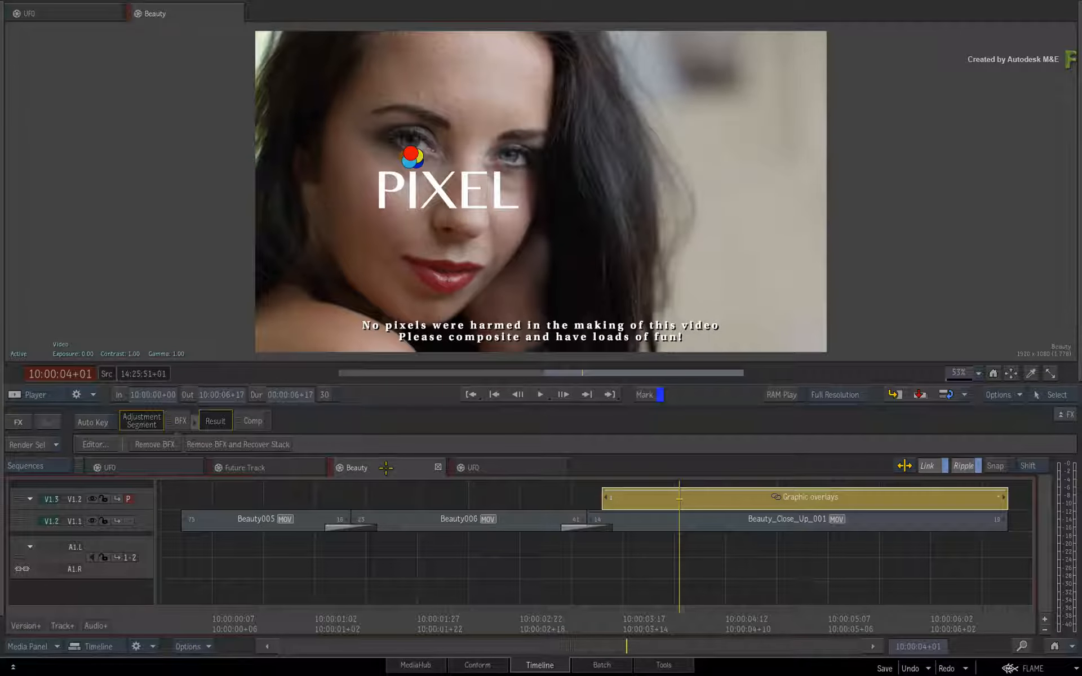
pyautogui.click(510, 466)
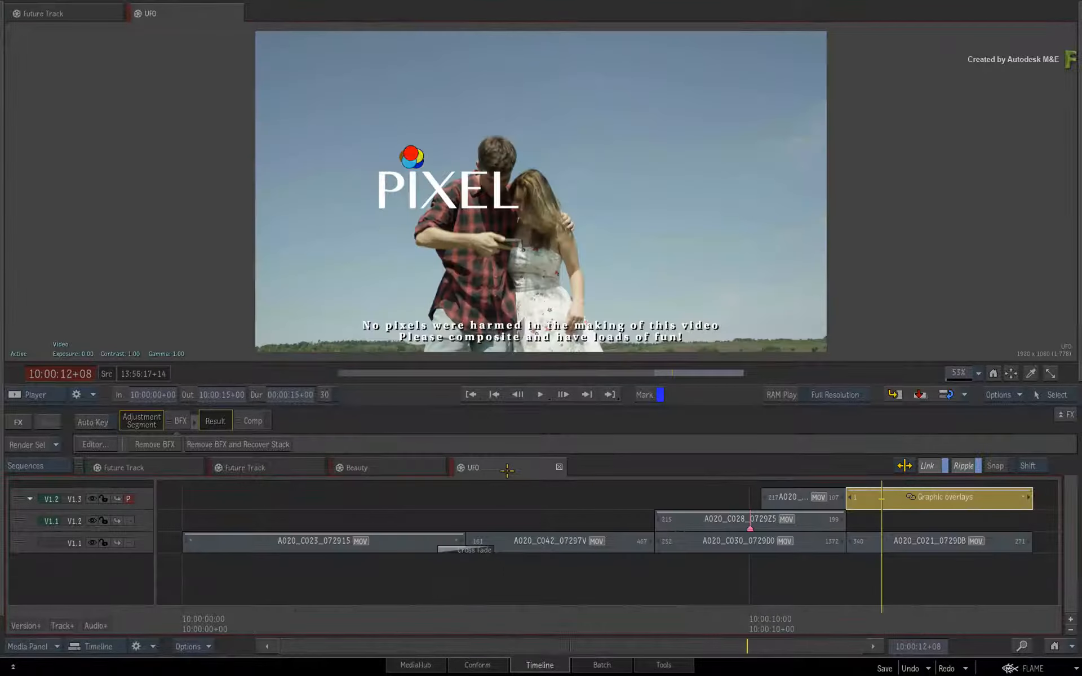
pyautogui.click(408, 467)
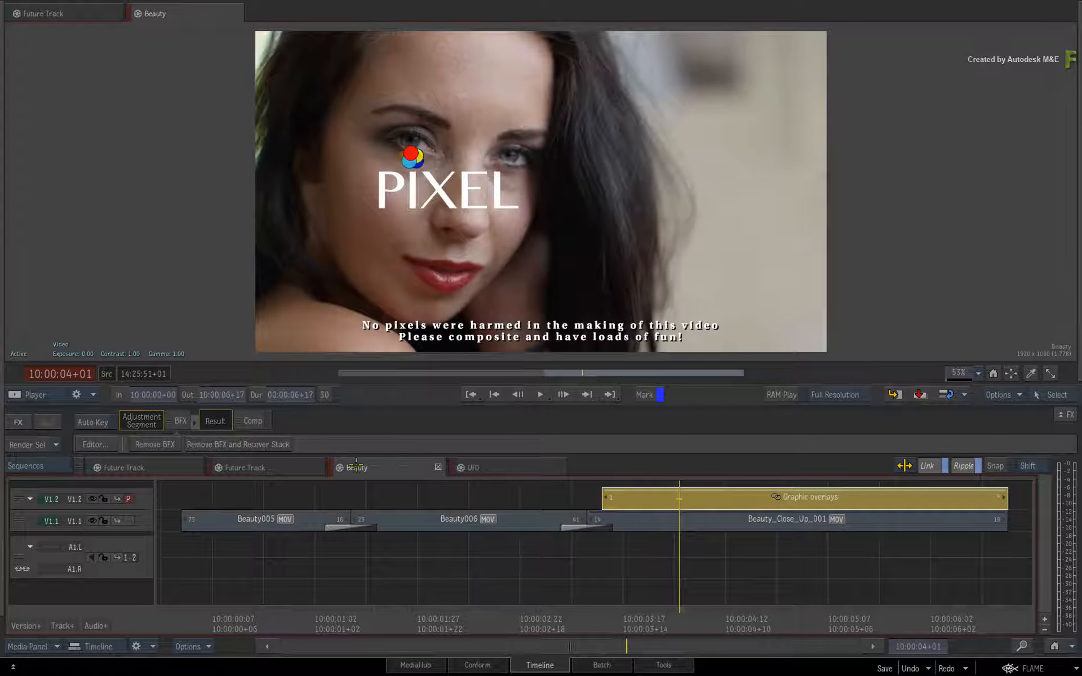
pyautogui.click(299, 468)
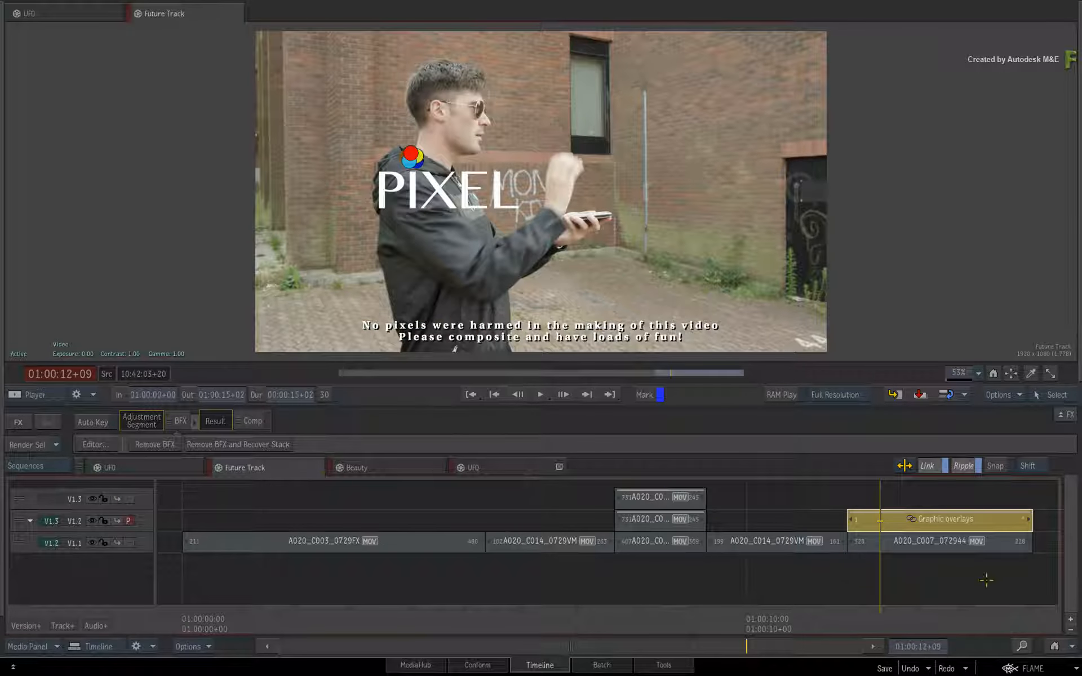
# - Scrub through the logo animation in Future Track and check the connected overlays in Beauty and UFO against it
pyautogui.moveTo(881, 608); pyautogui.dragTo(888, 574)
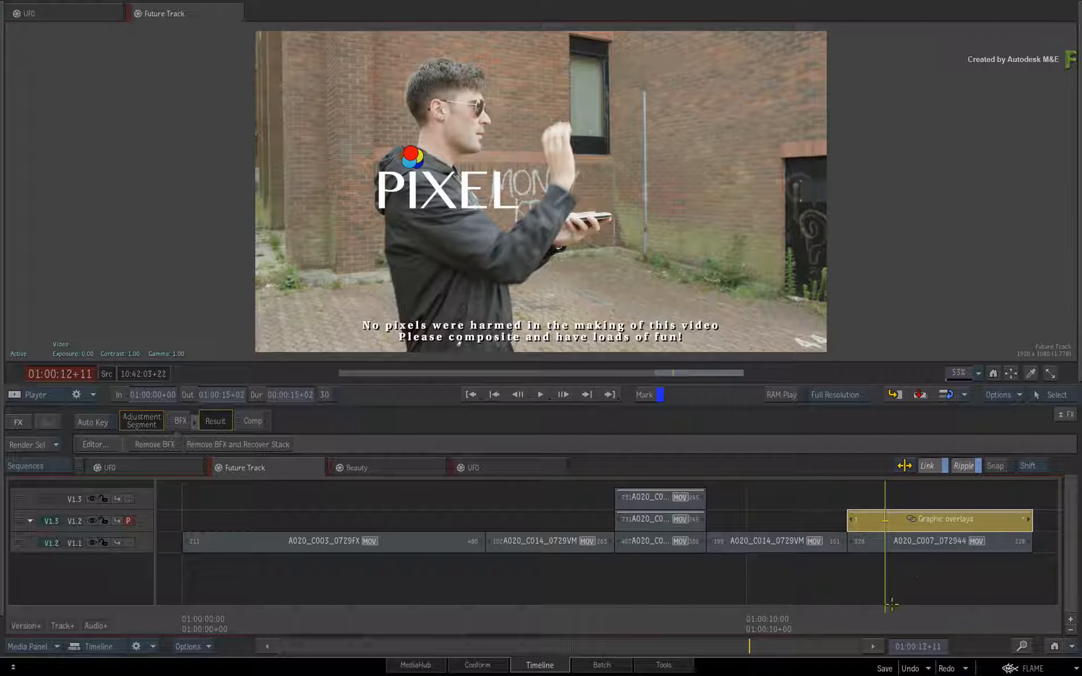
pyautogui.moveTo(886, 613); pyautogui.dragTo(871, 589)
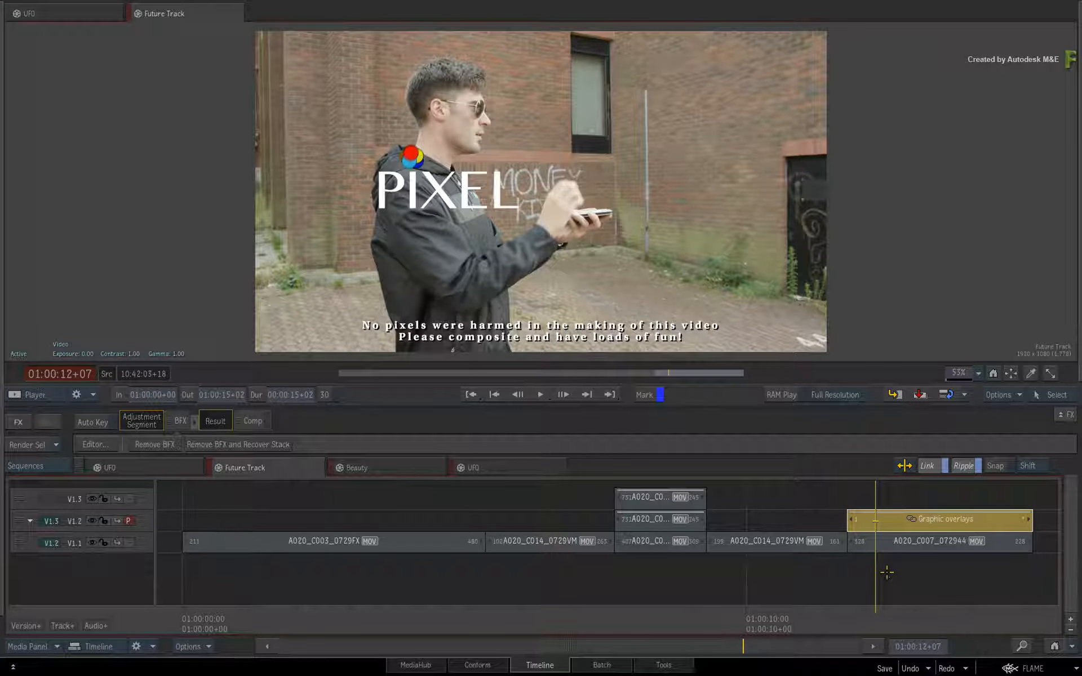
pyautogui.moveTo(876, 616)
pyautogui.mouseDown()
pyautogui.moveTo(861, 612)
pyautogui.moveTo(939, 589)
pyautogui.moveTo(884, 594)
pyautogui.mouseUp()
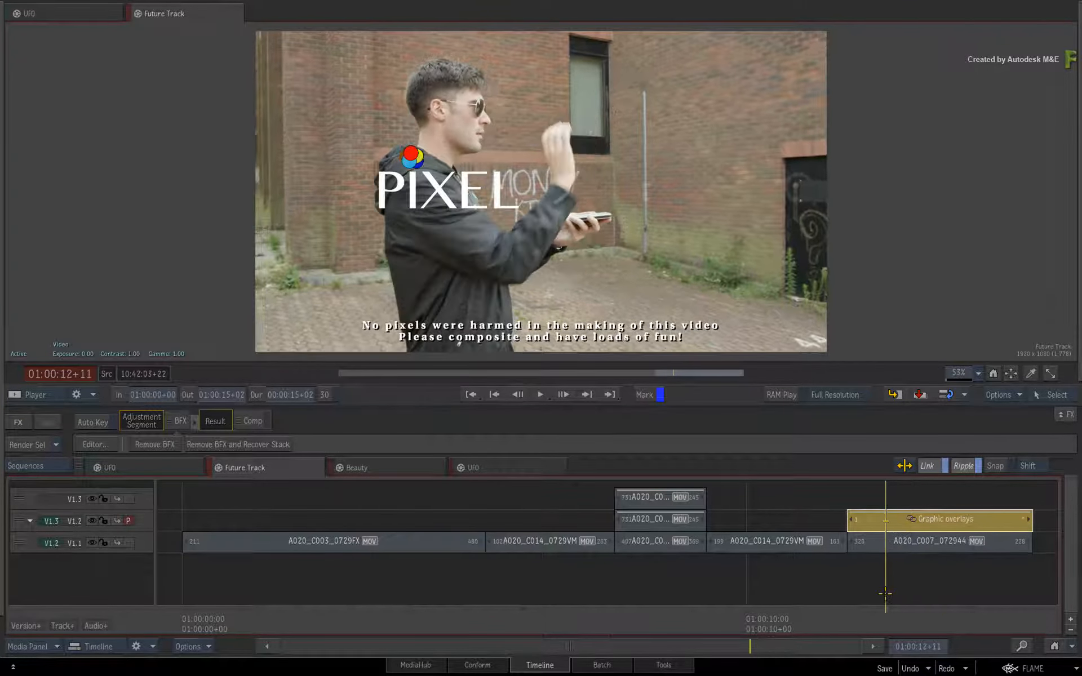
pyautogui.click(432, 469)
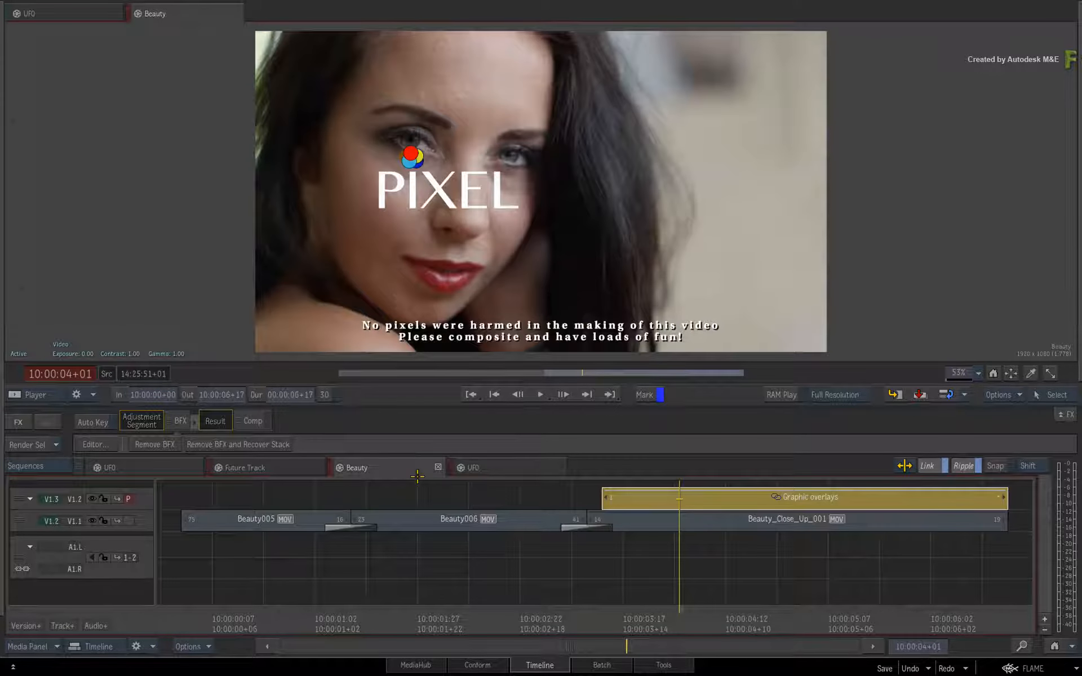
pyautogui.click(501, 467)
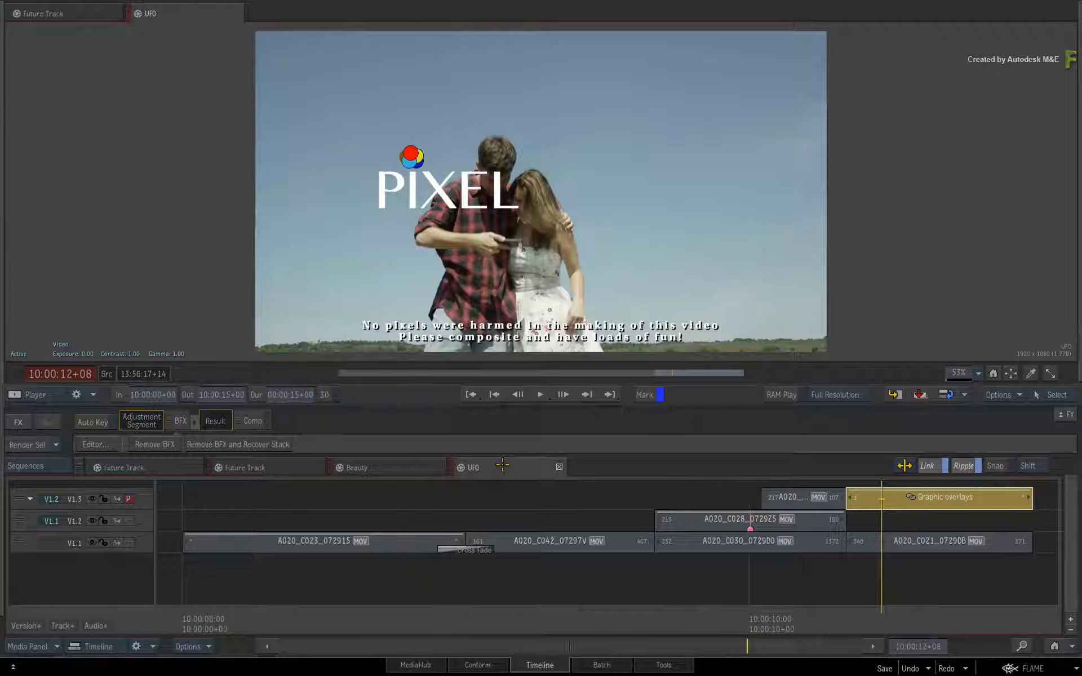
pyautogui.click(285, 467)
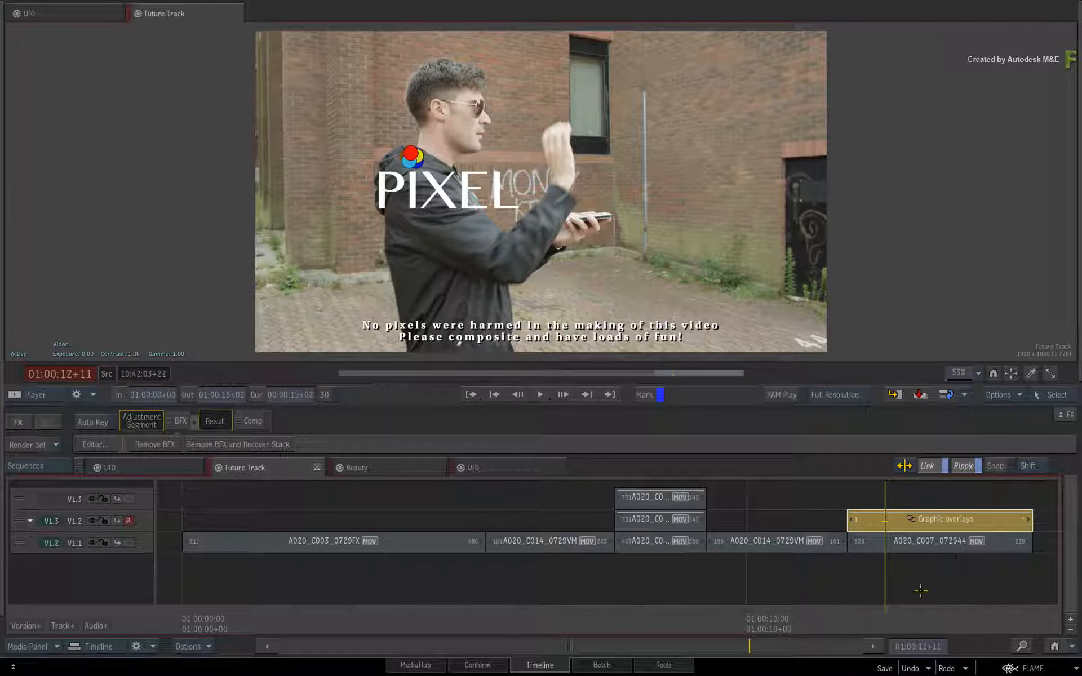
pyautogui.press('space')
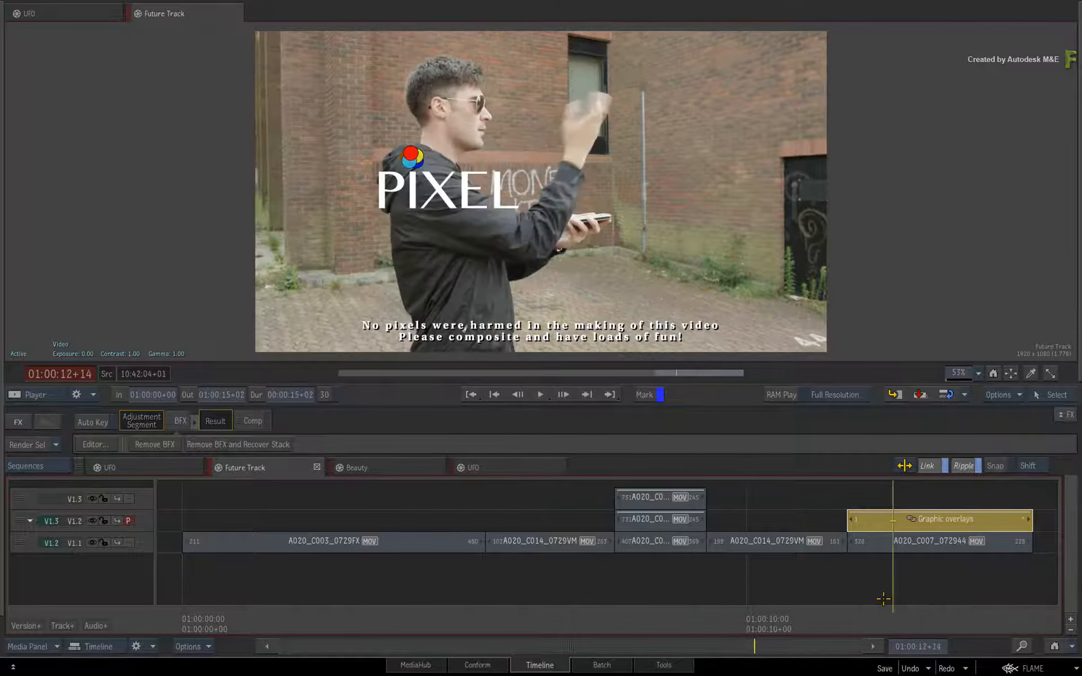
pyautogui.moveTo(968, 586); pyautogui.dragTo(853, 585)
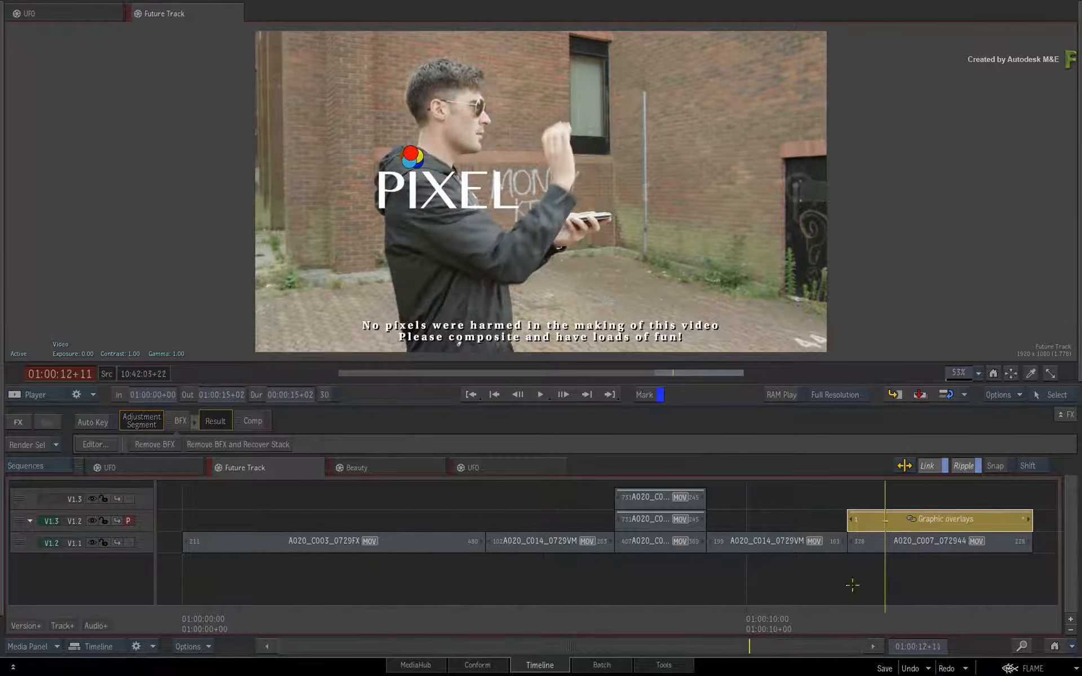
pyautogui.click(388, 472)
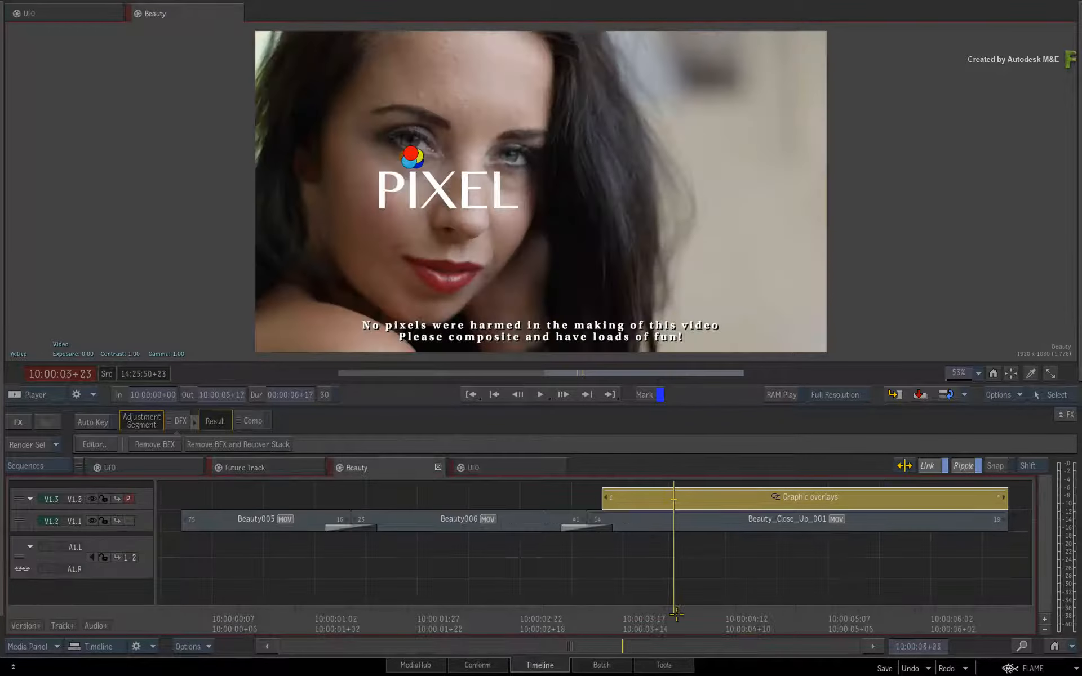
pyautogui.click(490, 468)
pyautogui.moveTo(880, 617)
pyautogui.mouseDown()
pyautogui.moveTo(980, 602)
pyautogui.moveTo(876, 597)
pyautogui.mouseUp()
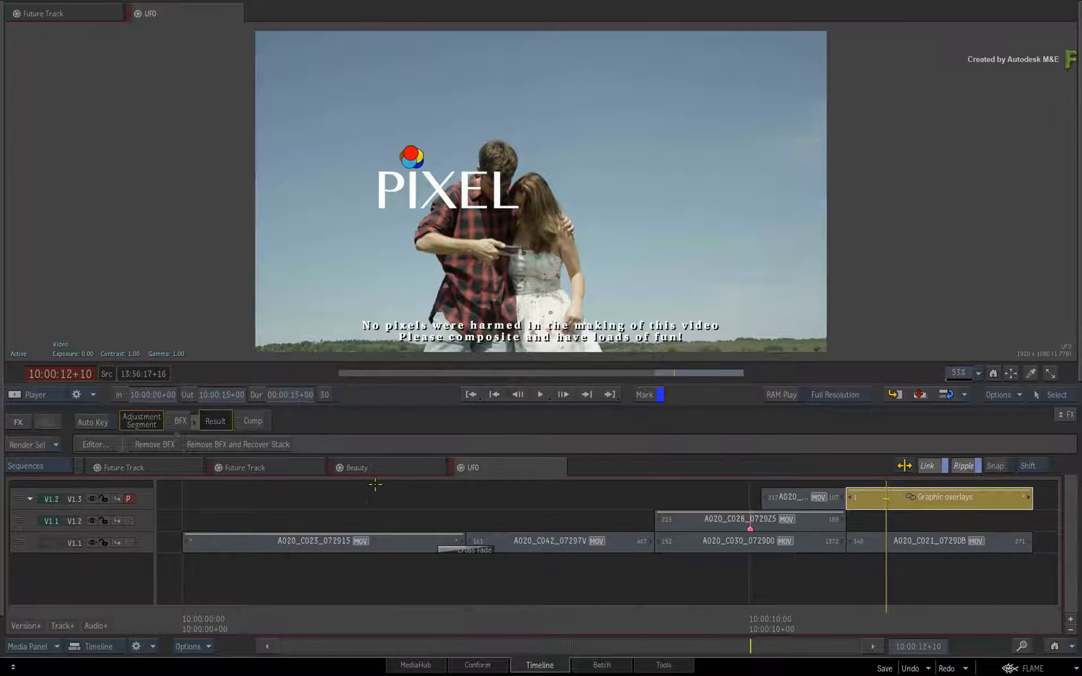
pyautogui.click(366, 469)
pyautogui.click(295, 471)
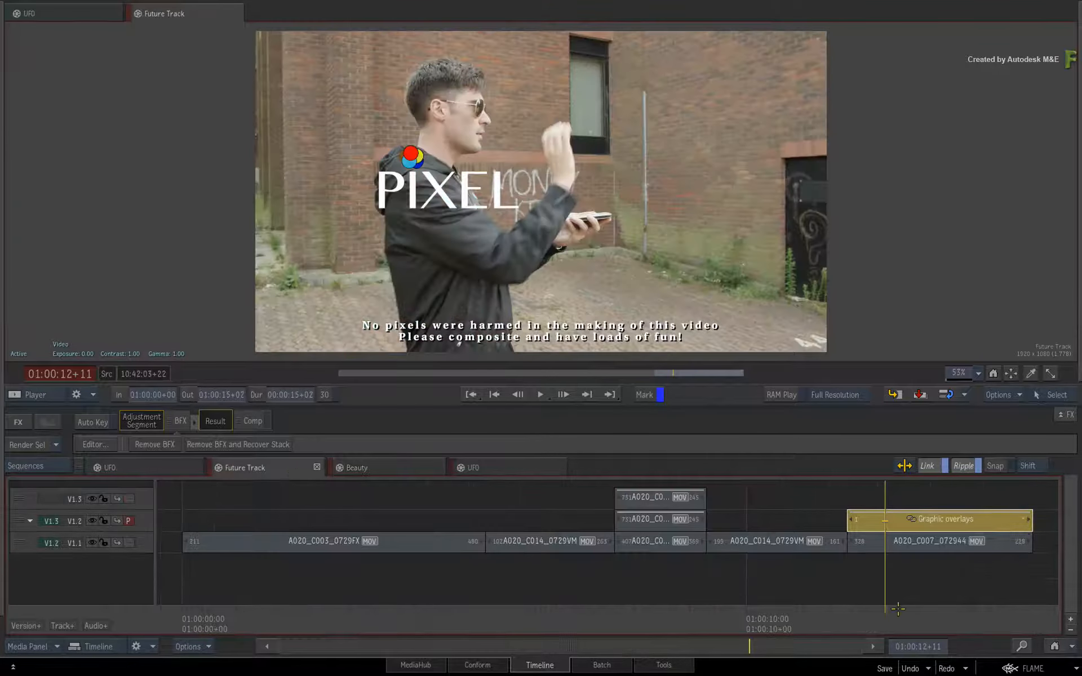
pyautogui.moveTo(883, 618)
pyautogui.mouseDown()
pyautogui.moveTo(863, 616)
pyautogui.moveTo(898, 613)
pyautogui.moveTo(862, 613)
pyautogui.moveTo(904, 608)
pyautogui.moveTo(904, 618)
pyautogui.mouseUp()
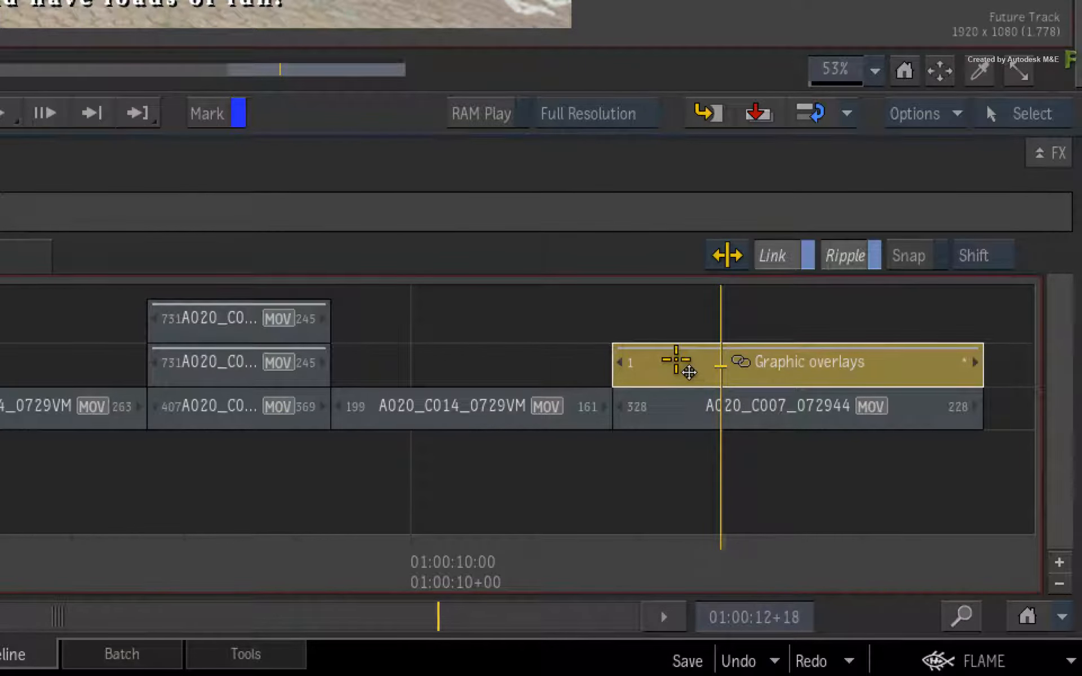
# - Create a connected duplicate of the Graphic overlays segment in Future Track, select the copy and scrub through its logo animation
pyautogui.rightClick(677, 361)
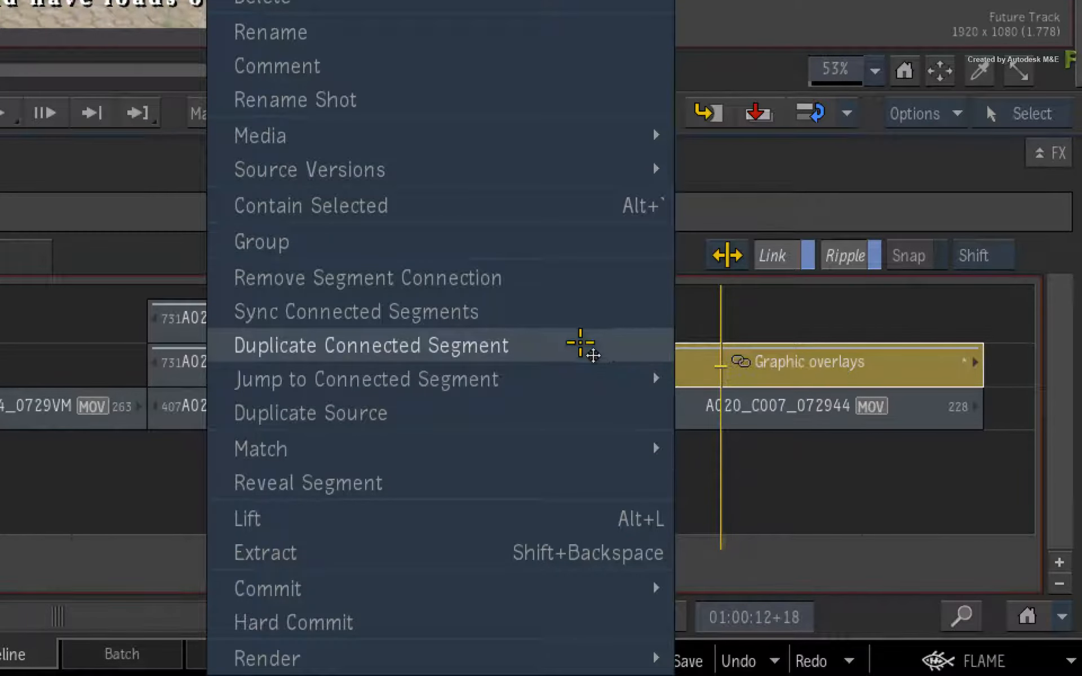
pyautogui.click(602, 346)
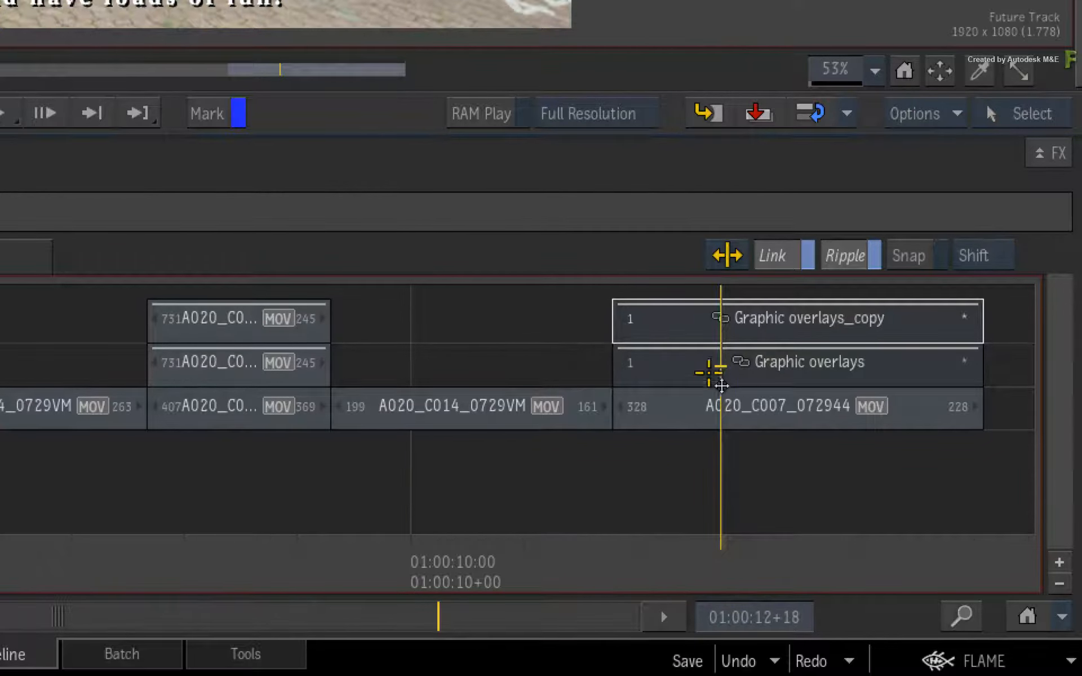
pyautogui.click(688, 324)
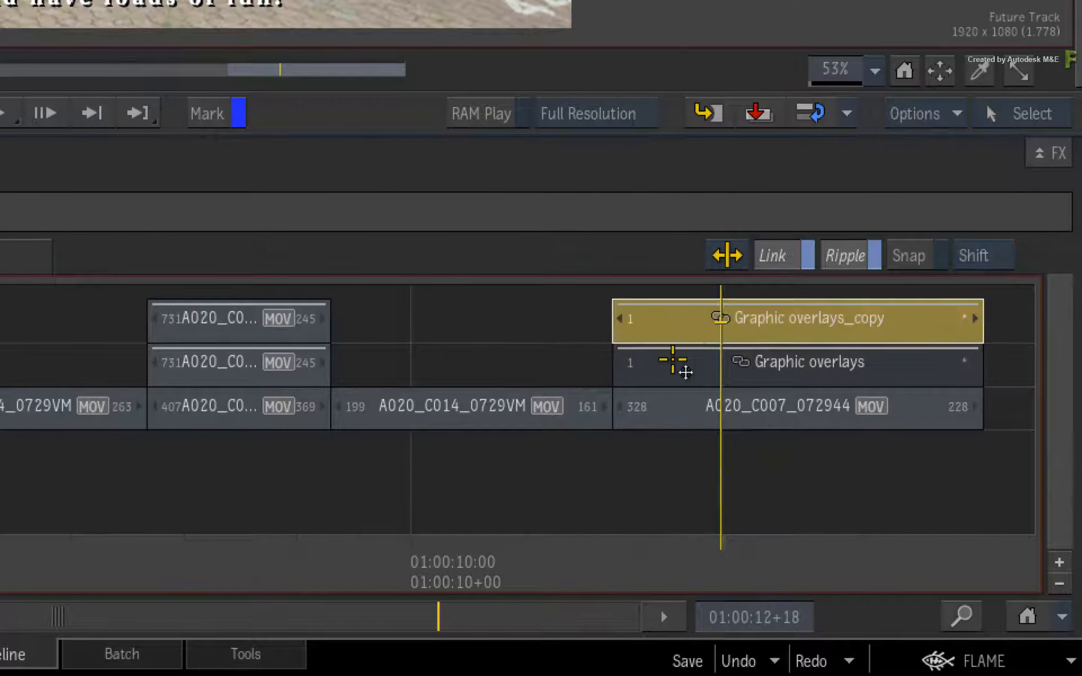
pyautogui.click(782, 552)
pyautogui.moveTo(806, 542); pyautogui.dragTo(691, 506)
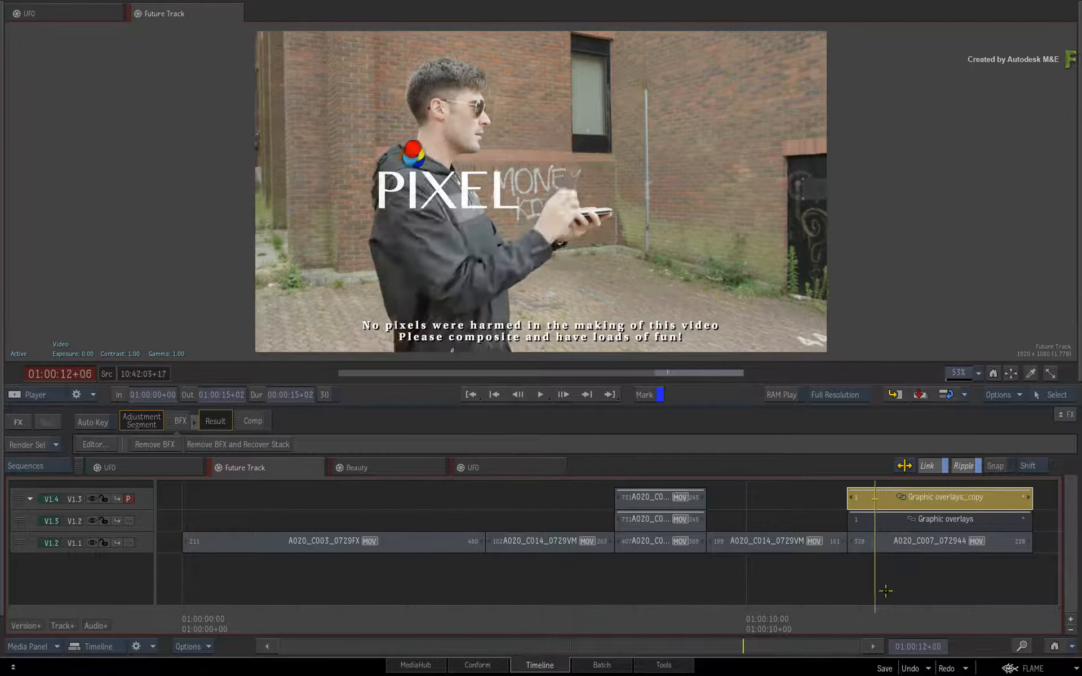
pyautogui.moveTo(885, 590)
pyautogui.mouseDown()
pyautogui.moveTo(918, 580)
pyautogui.moveTo(868, 580)
pyautogui.mouseUp()
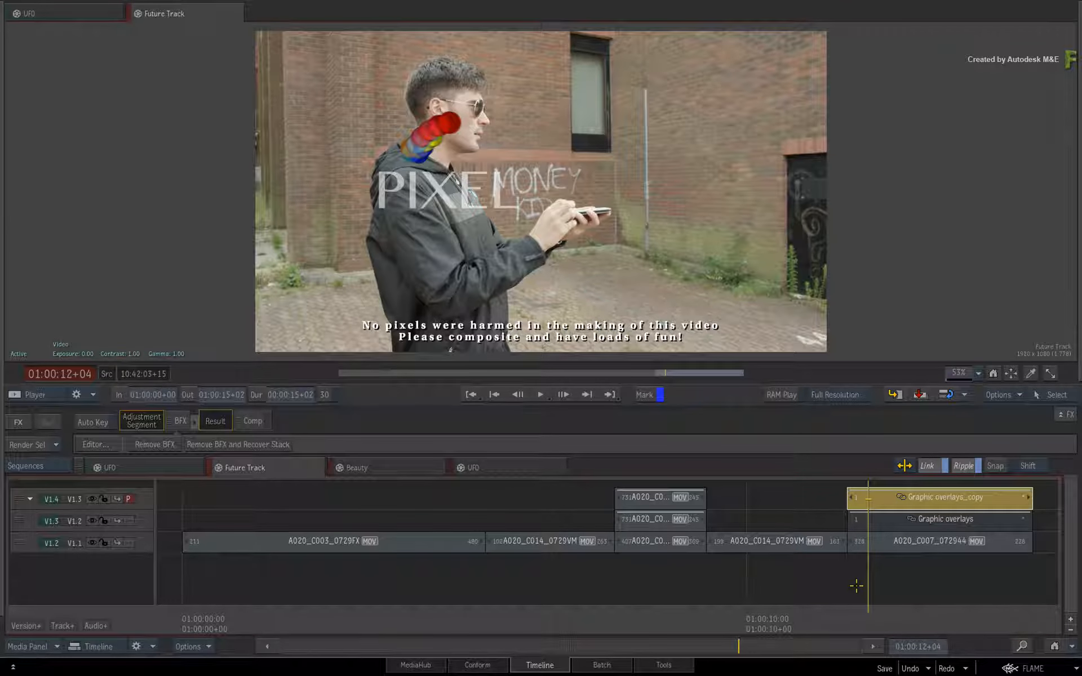
pyautogui.moveTo(872, 612)
pyautogui.mouseDown()
pyautogui.moveTo(1001, 581)
pyautogui.moveTo(863, 599)
pyautogui.mouseUp()
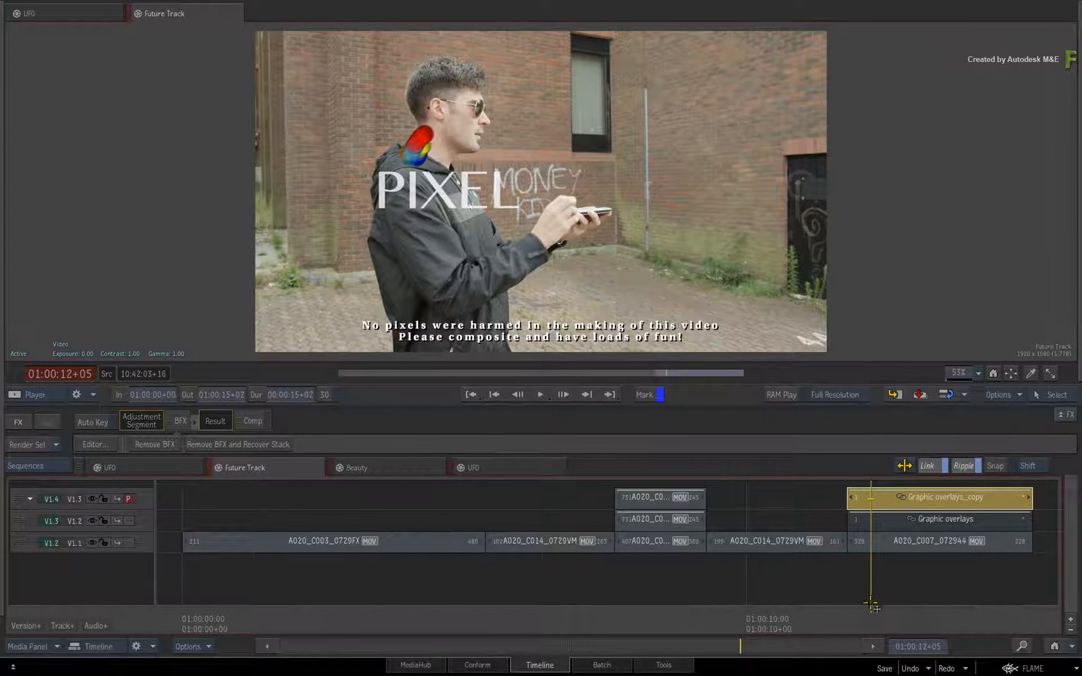
pyautogui.moveTo(885, 610)
pyautogui.mouseDown()
pyautogui.moveTo(991, 580)
pyautogui.moveTo(873, 586)
pyautogui.moveTo(881, 611)
pyautogui.moveTo(893, 613)
pyautogui.mouseUp()
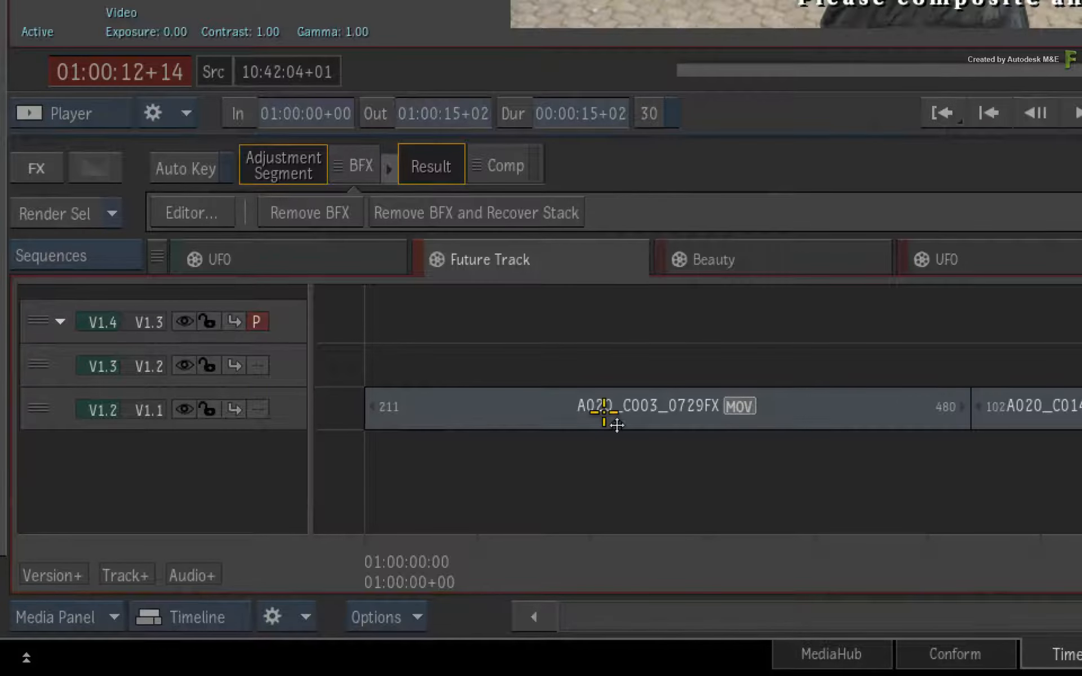
# - Hide track V1.2, move the duplicated overlay's PIXEL logo to X position 418.27 in Batch FX, and preview the result on the timeline
pyautogui.click(184, 365)
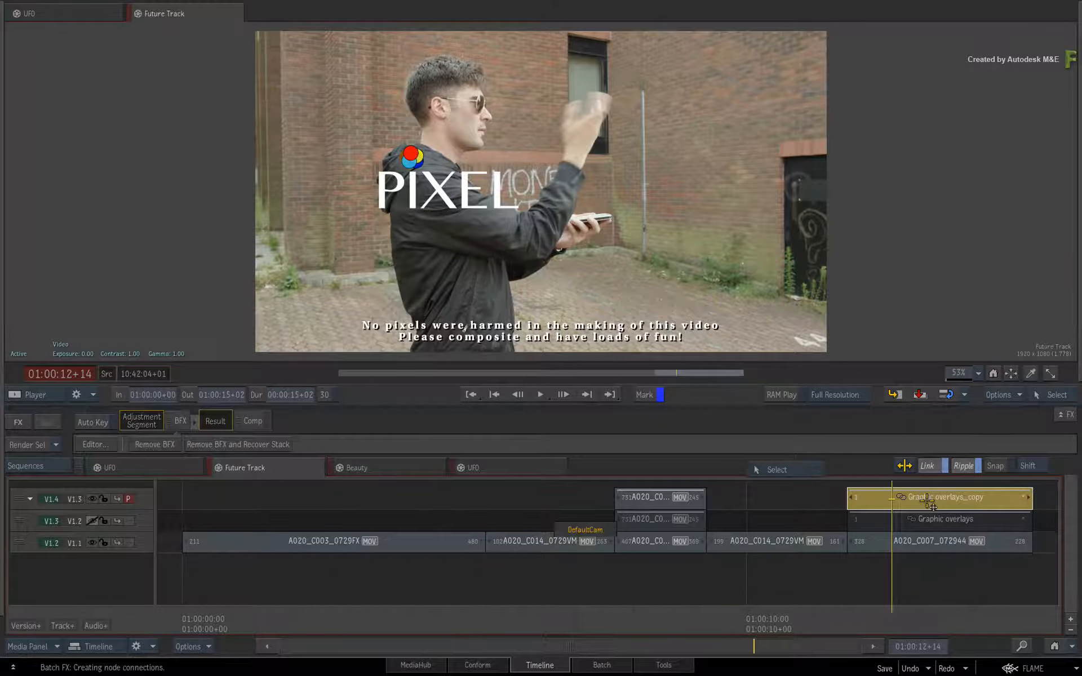
pyautogui.doubleClick(927, 499)
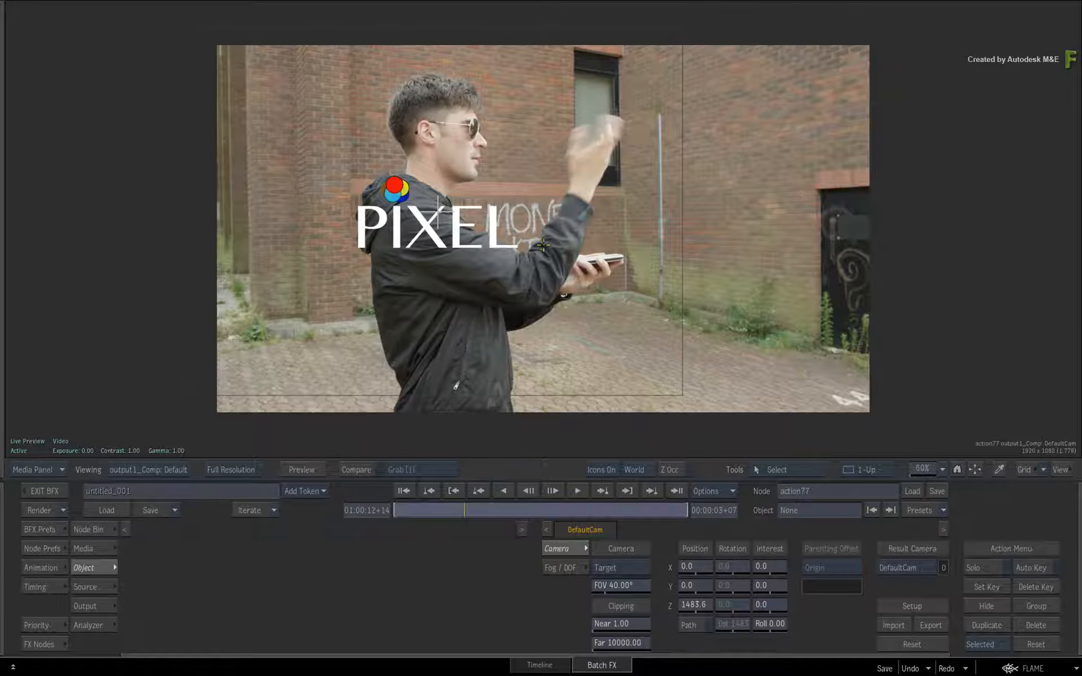
pyautogui.click(445, 216)
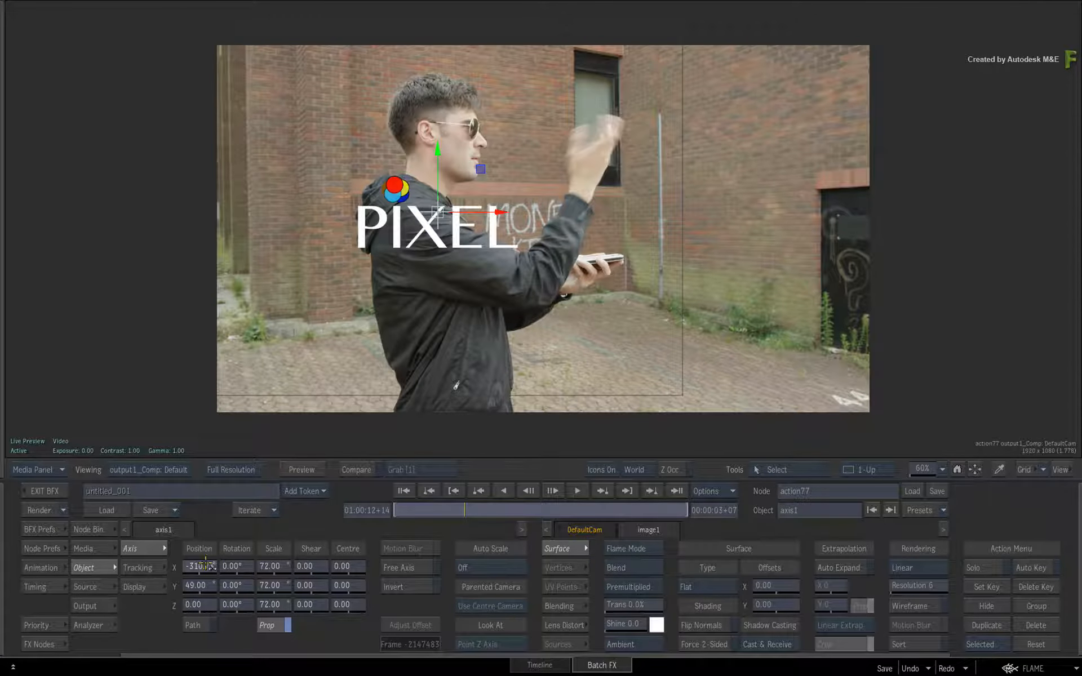
pyautogui.moveTo(206, 565); pyautogui.dragTo(500, 524)
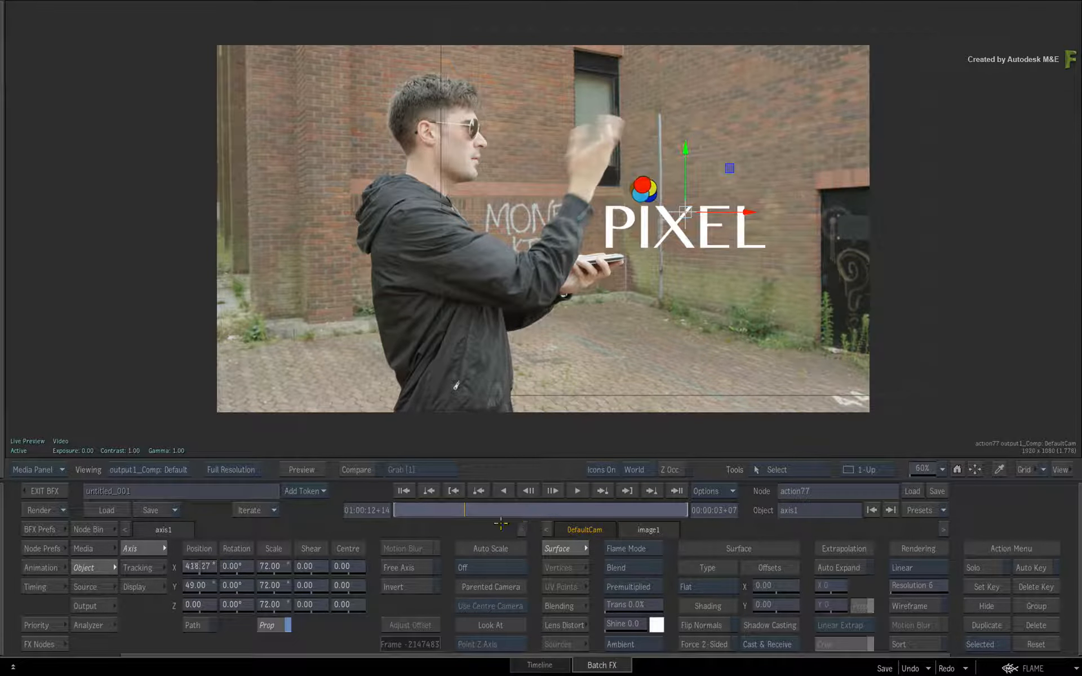
pyautogui.click(45, 491)
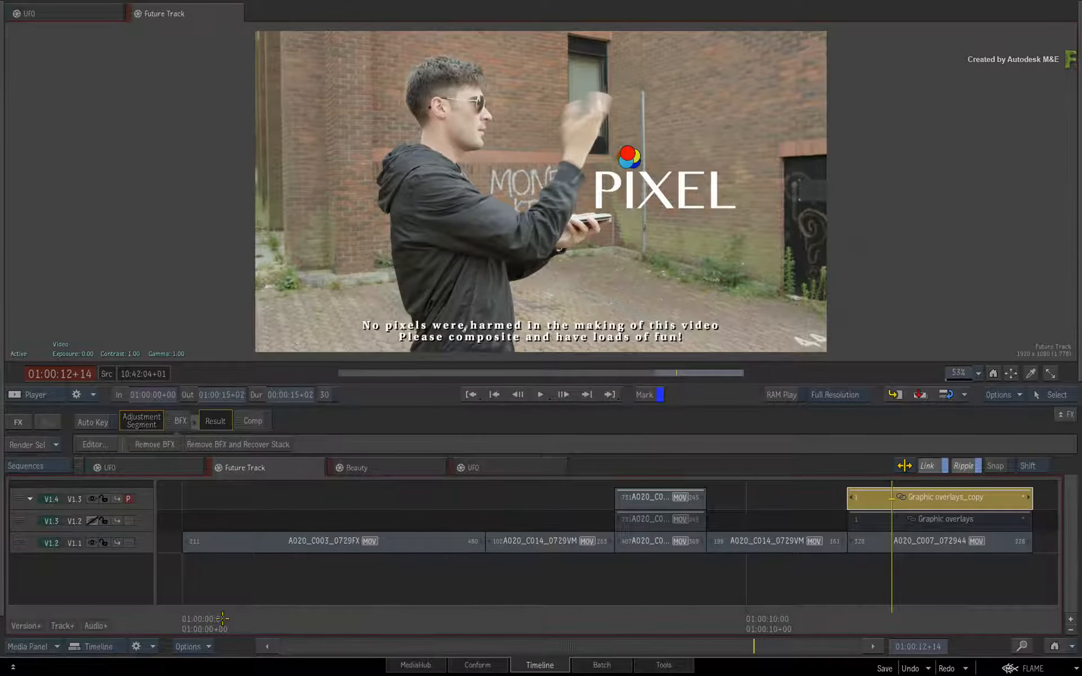
pyautogui.press('space')
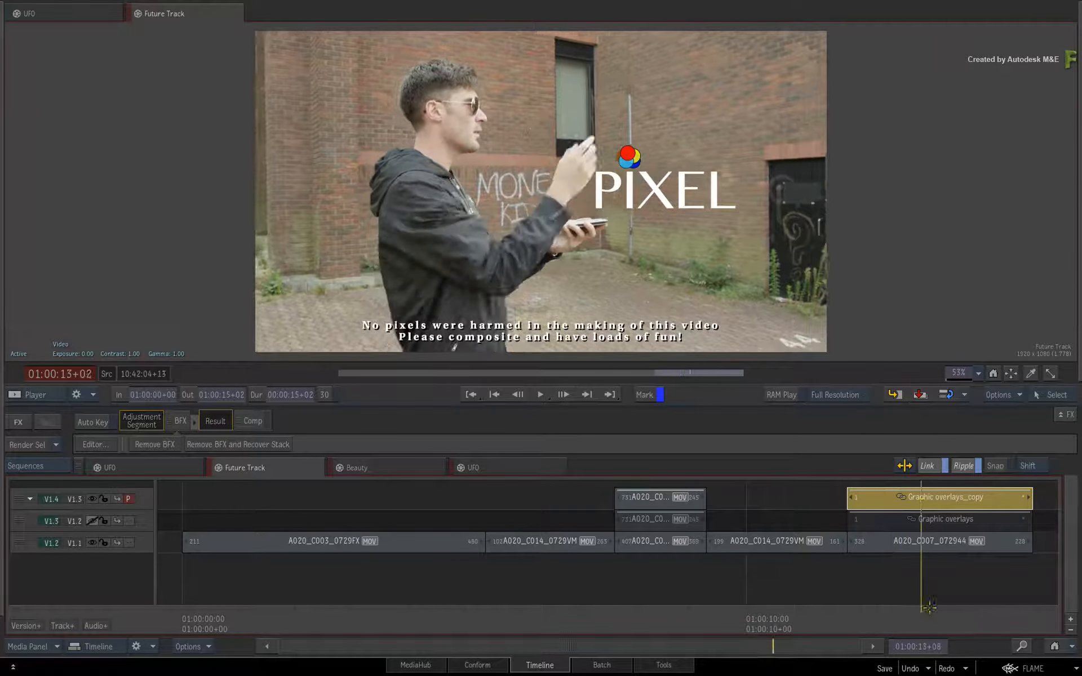
pyautogui.moveTo(952, 603); pyautogui.dragTo(936, 603)
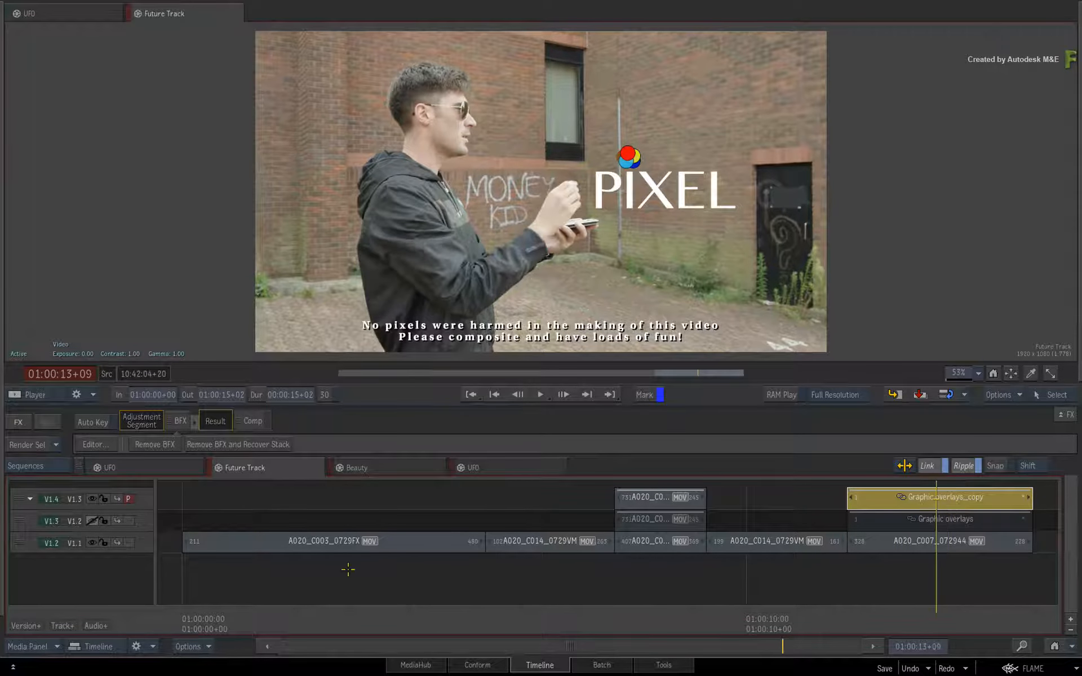
# - Show track V1.2 in Future Track again and toggle tracks V1.3 and V1.2 to compare the duplicated and original logo overlays
pyautogui.click(91, 521)
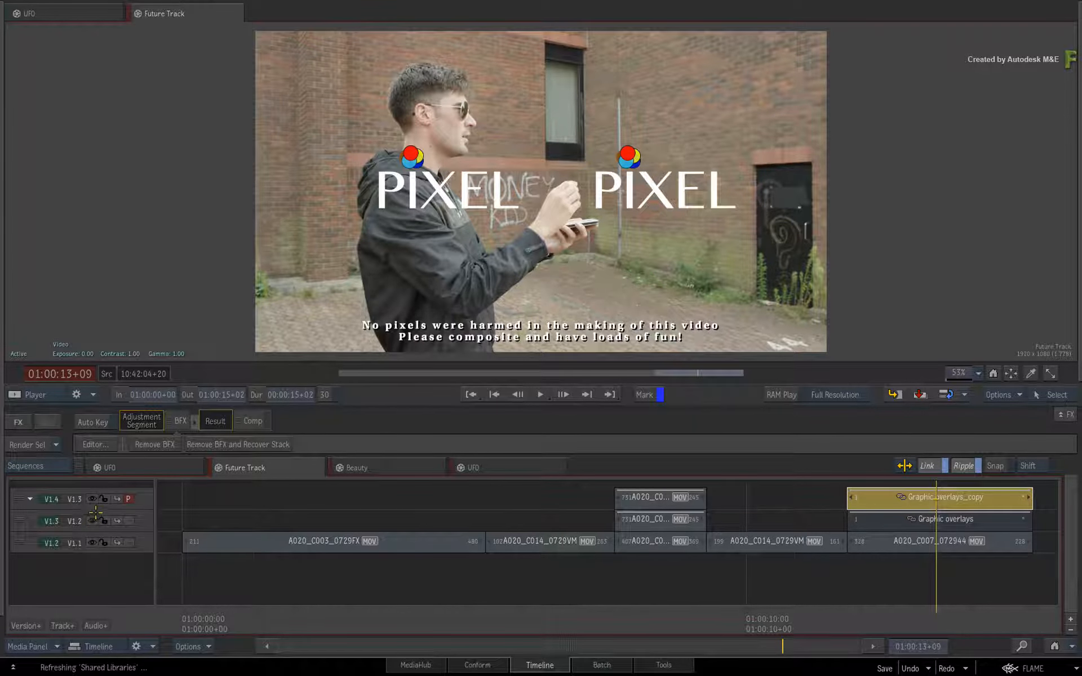
pyautogui.click(92, 500)
pyautogui.click(91, 499)
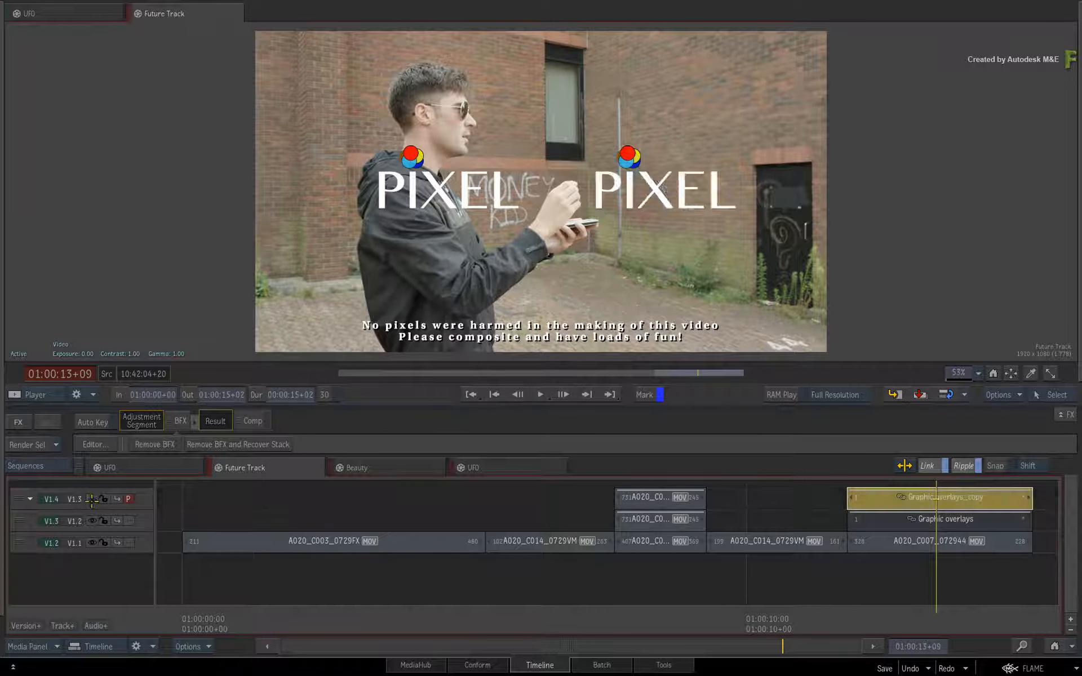
pyautogui.click(92, 521)
pyautogui.click(91, 521)
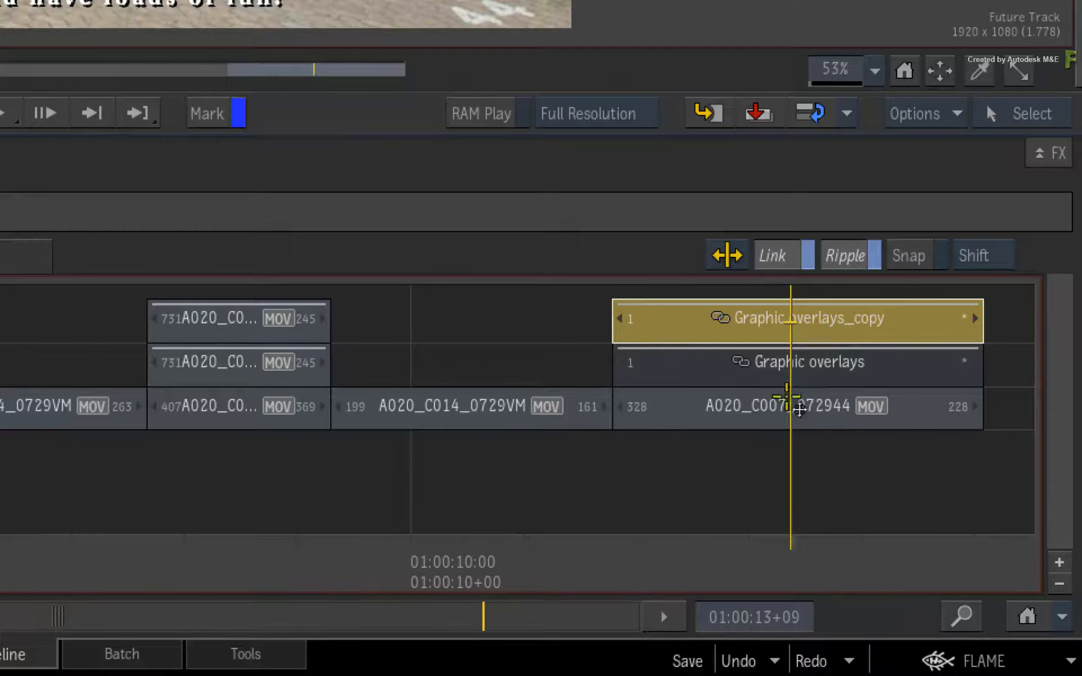
# - Sync the connected segments of Graphic overlays_copy from Future Track and hide track V1.2 in the Beauty sequence
pyautogui.rightClick(684, 330)
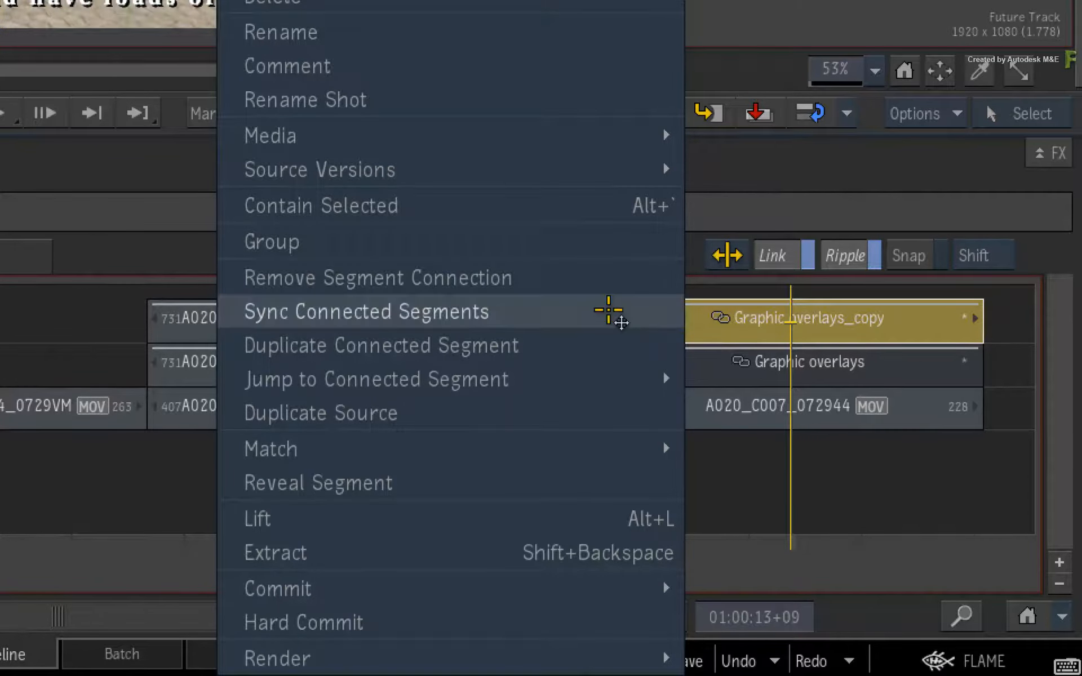
pyautogui.click(595, 308)
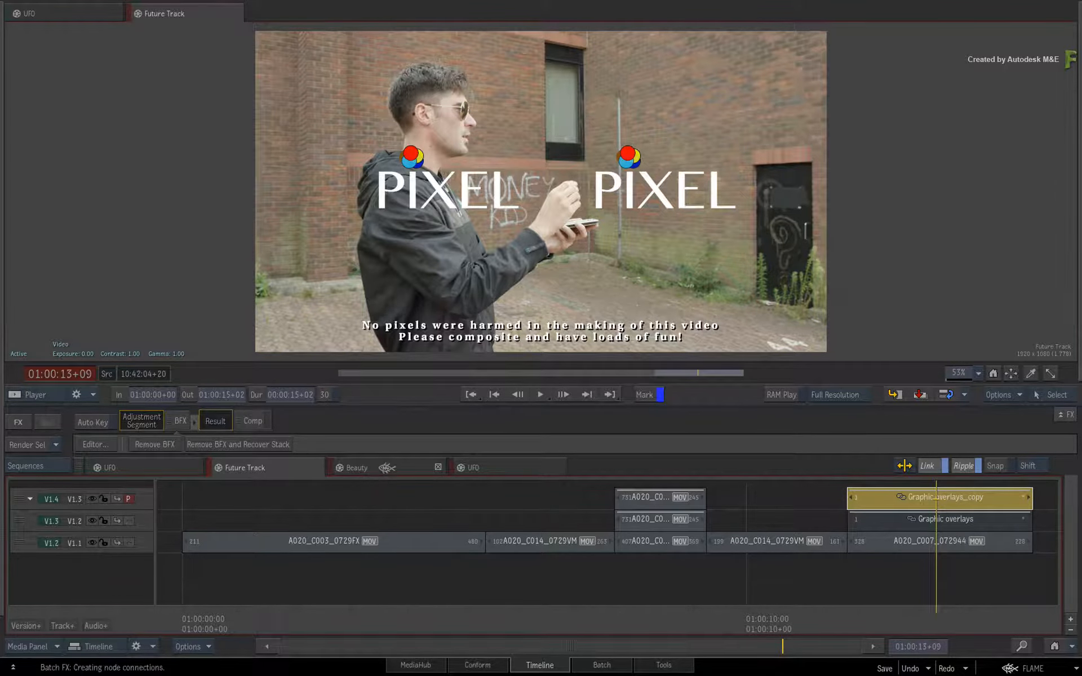
pyautogui.click(383, 469)
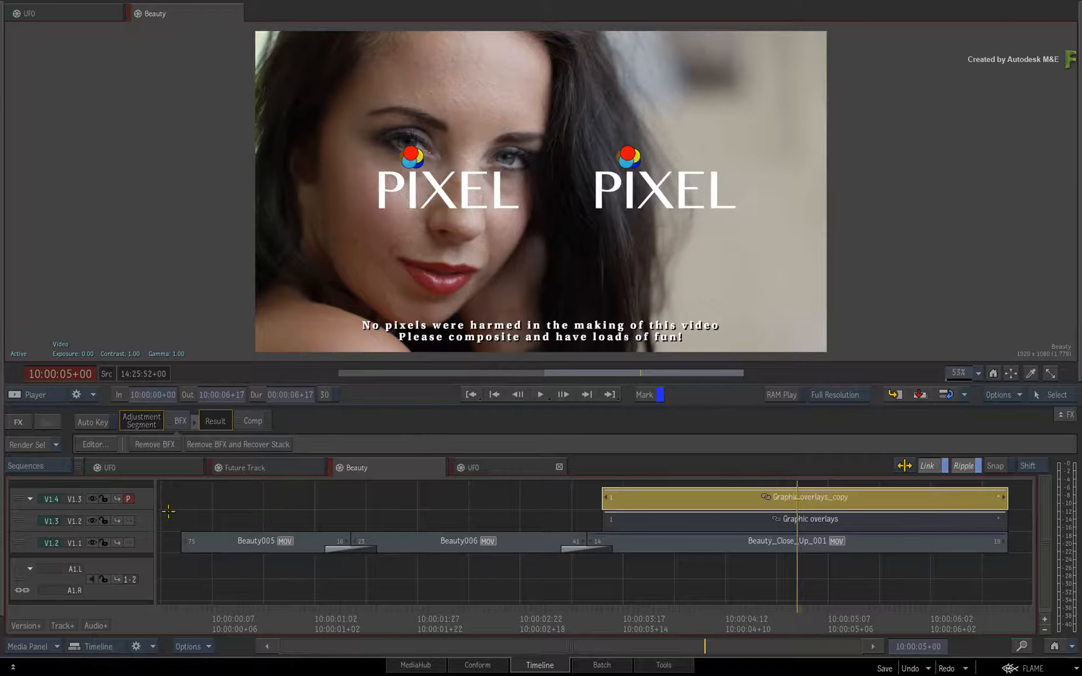
pyautogui.click(92, 521)
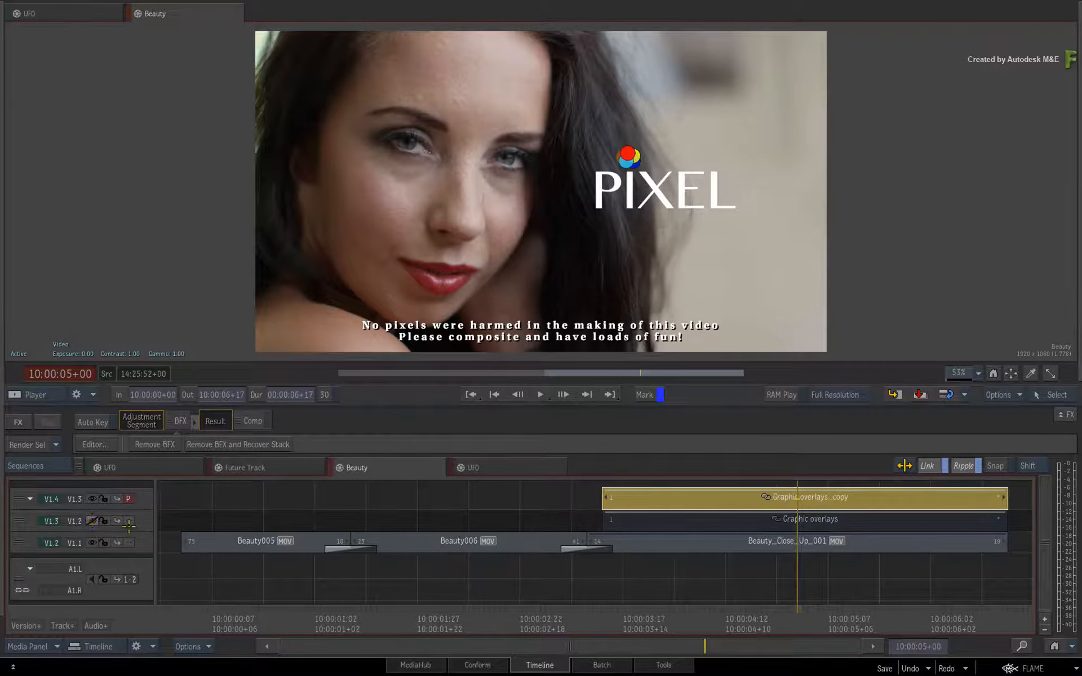
# - Hide track V1.3 in the UFO sequence and scrub through the synced overlay copy
pyautogui.click(518, 466)
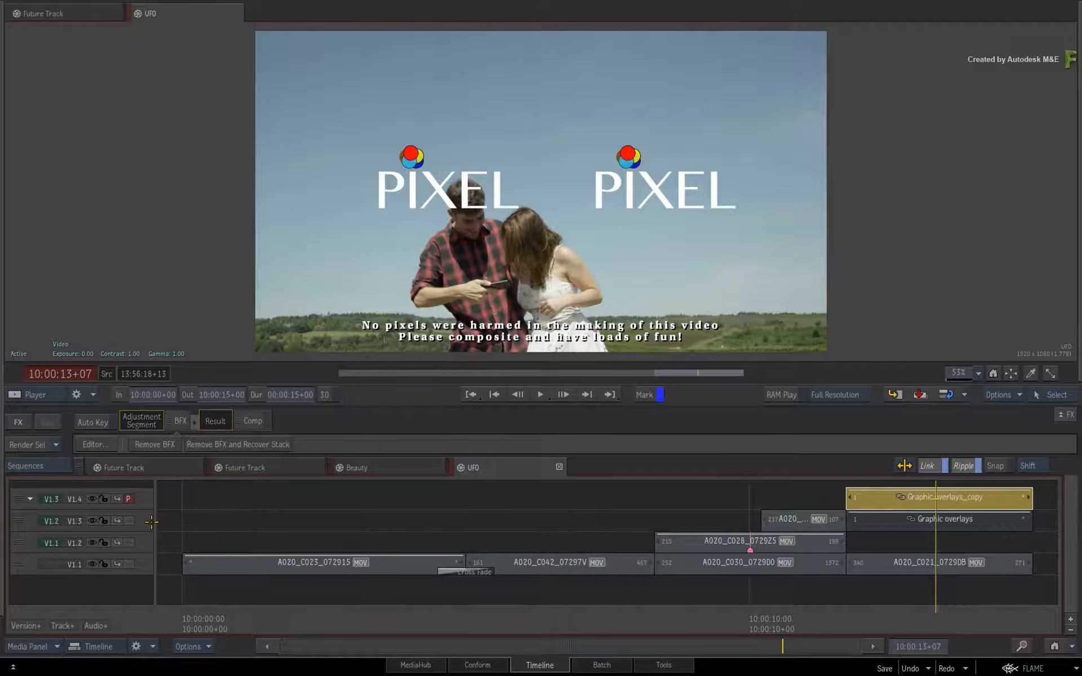
pyautogui.click(92, 521)
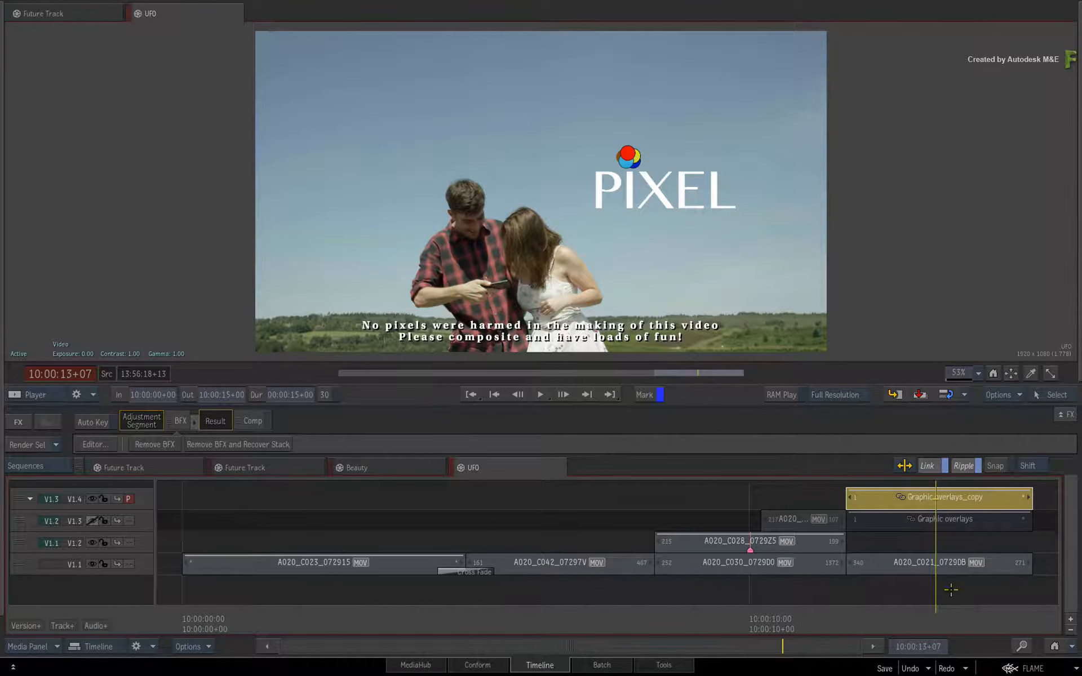
pyautogui.moveTo(951, 590); pyautogui.dragTo(869, 596)
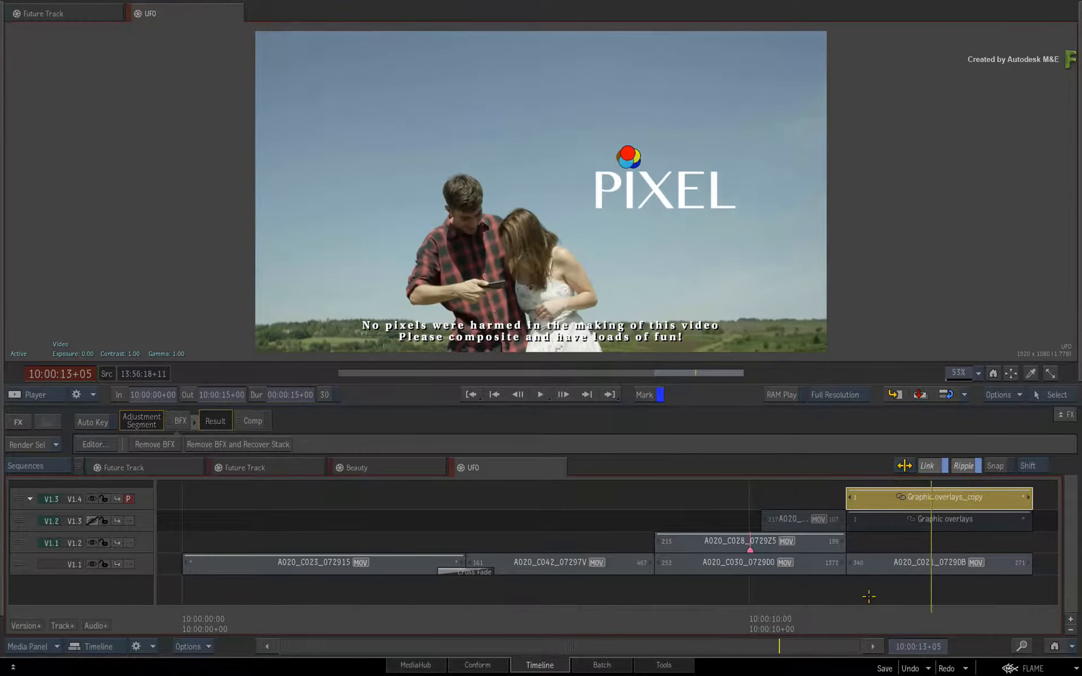
# - Select the original Graphic overlays segment in Beauty, then hide track V1.2 in Future Track and preview the repositioned logo
pyautogui.click(400, 465)
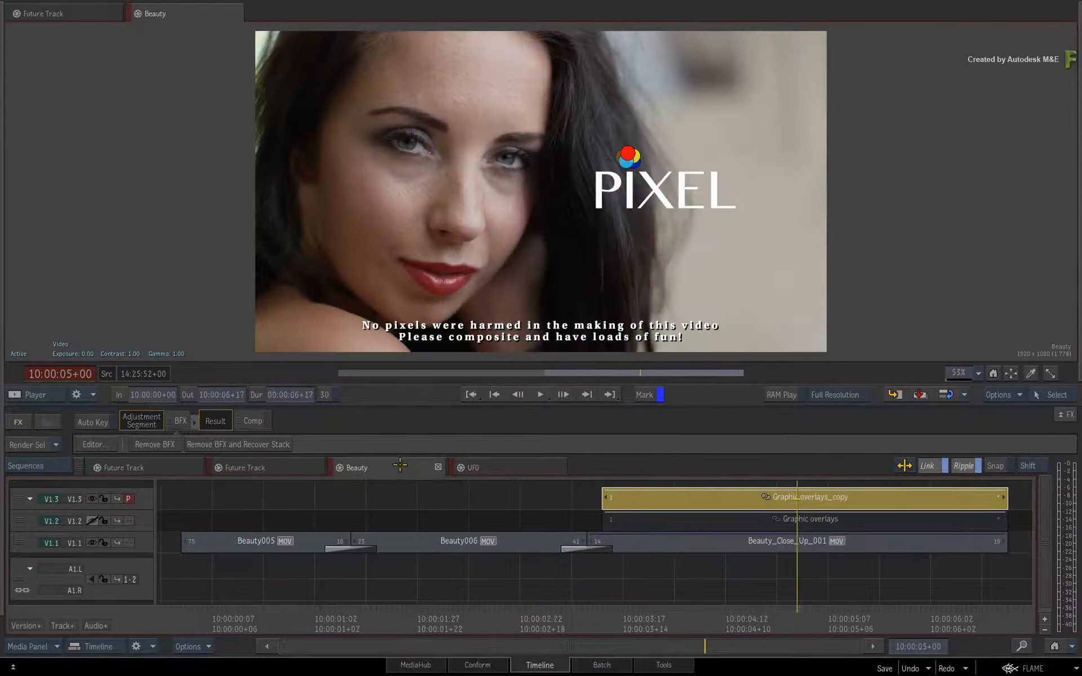
pyautogui.click(722, 529)
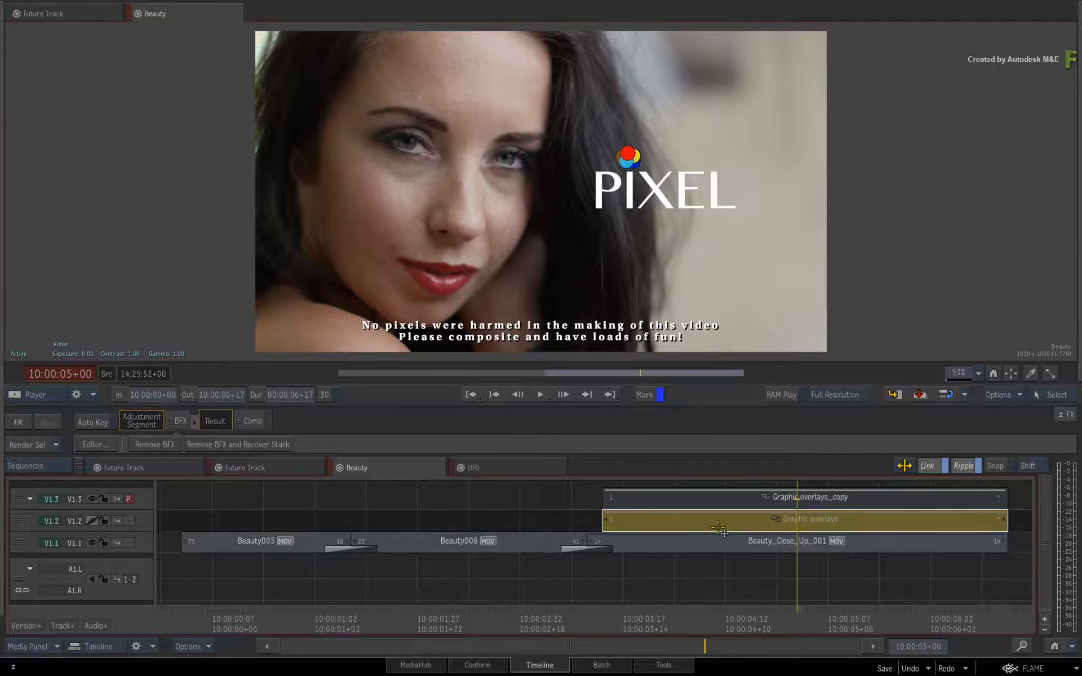
pyautogui.click(295, 467)
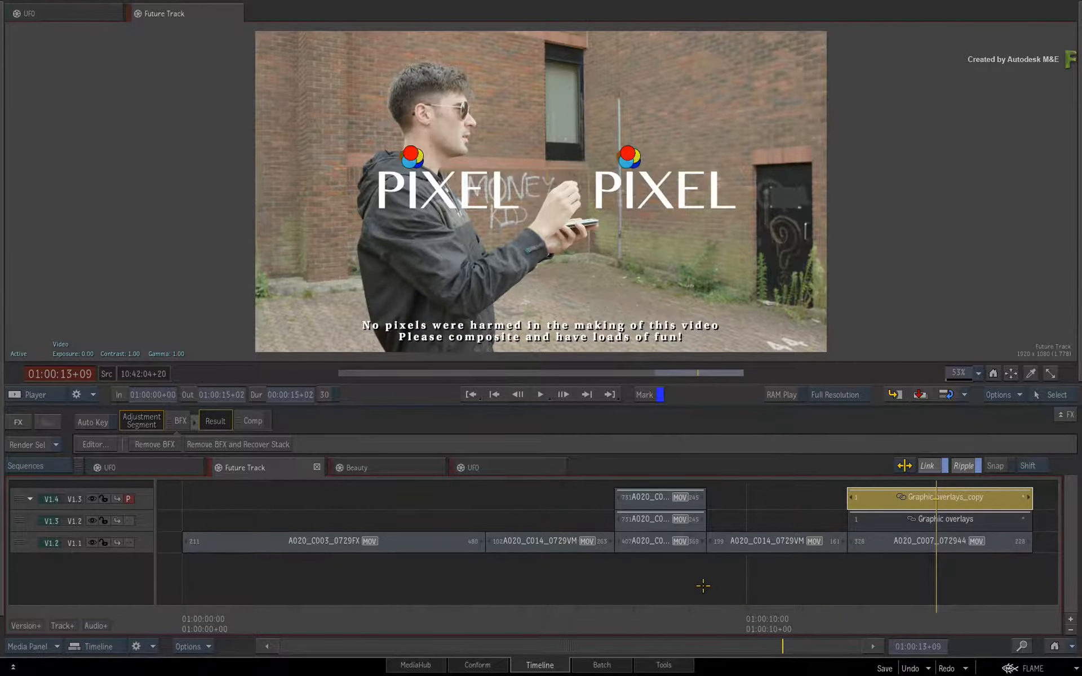
pyautogui.moveTo(917, 618); pyautogui.dragTo(908, 619)
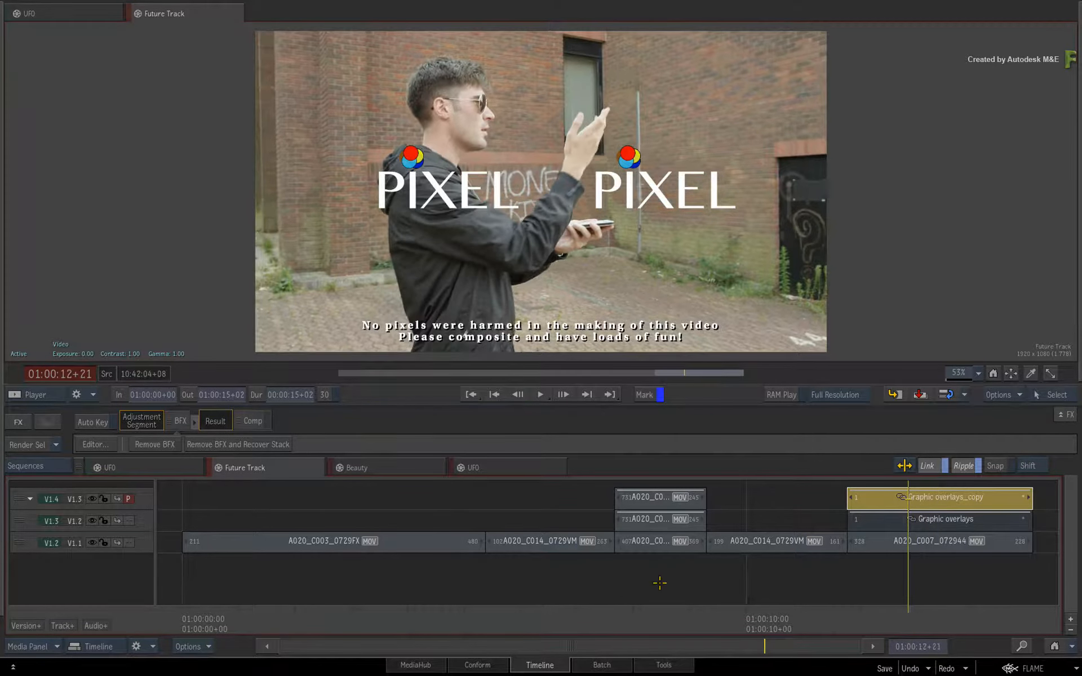
pyautogui.click(91, 522)
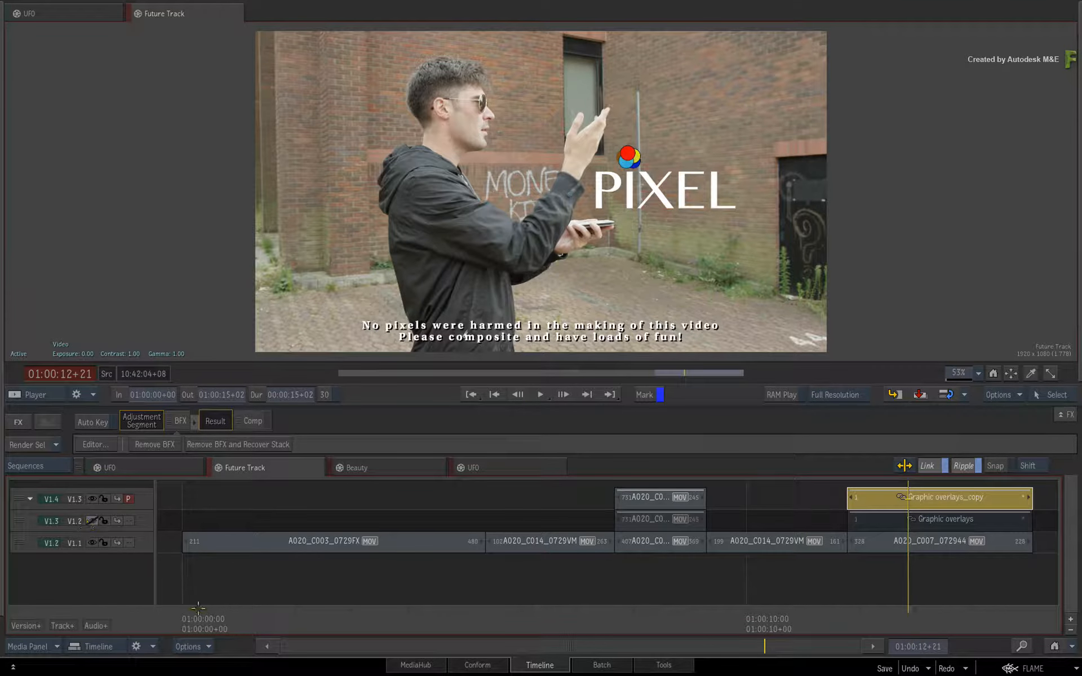
pyautogui.press('space')
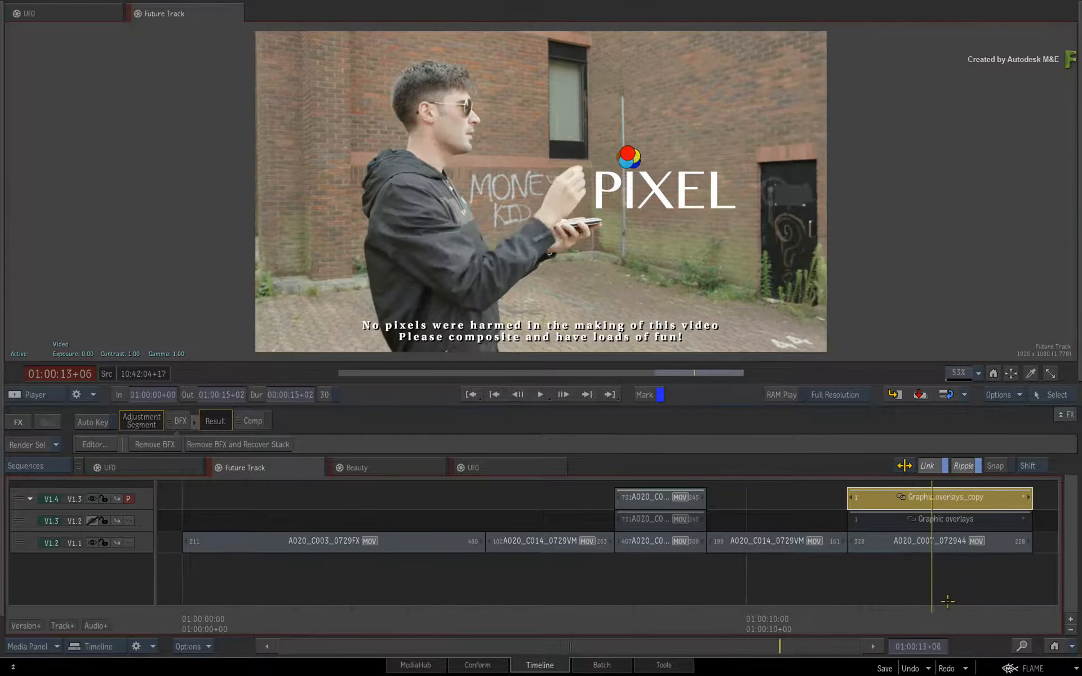
pyautogui.moveTo(932, 597); pyautogui.dragTo(887, 584)
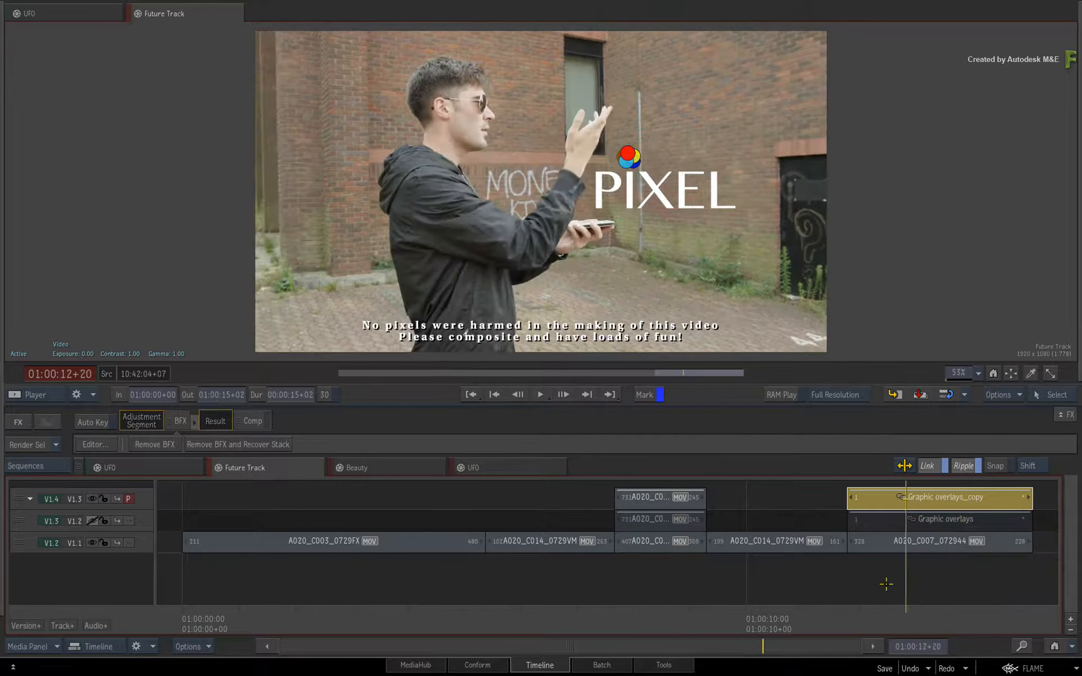
# - Toggle the overlay tracks in Future Track to compare both logo versions, then scrub through the repositioned logo in Beauty
pyautogui.click(93, 521)
pyautogui.click(93, 498)
pyautogui.click(94, 498)
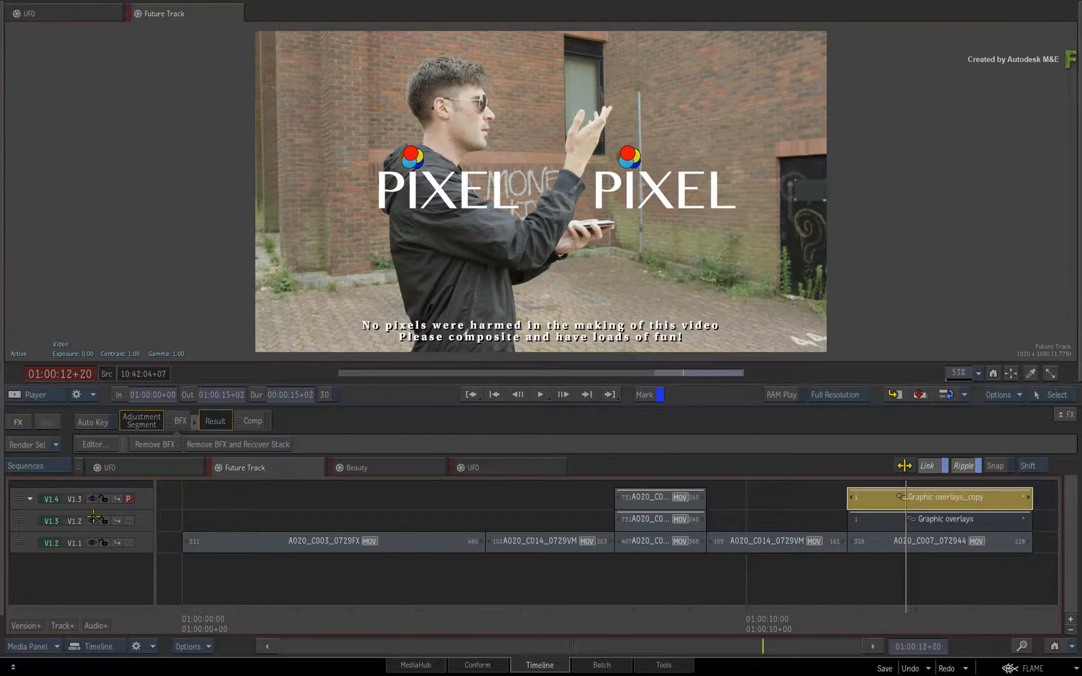
pyautogui.click(92, 521)
pyautogui.press('space')
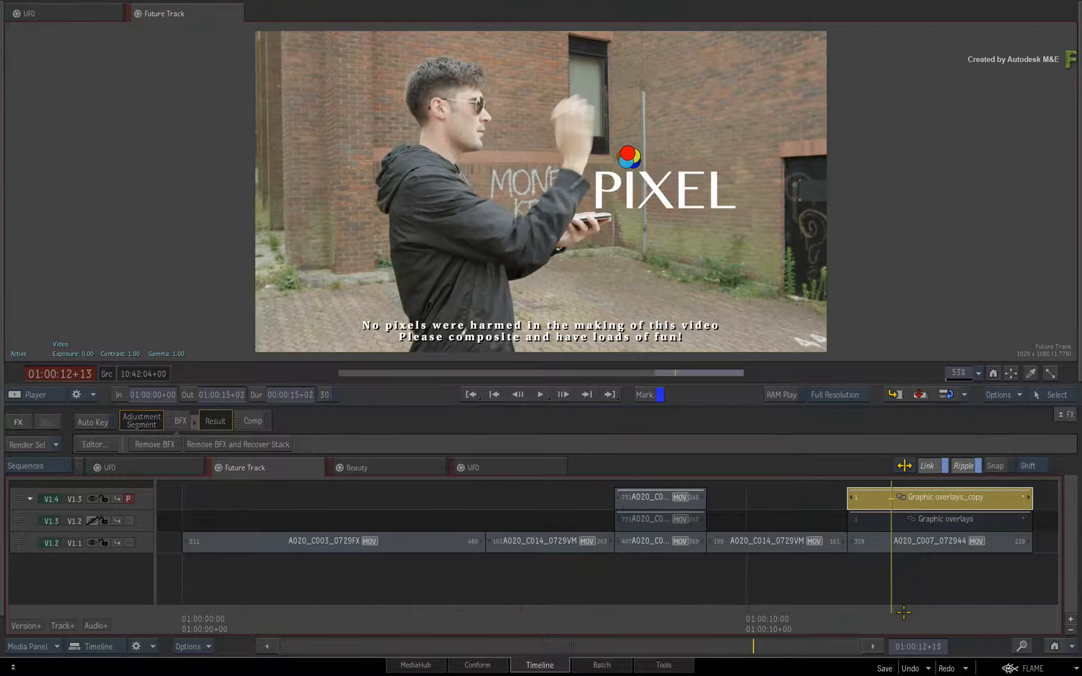
pyautogui.click(370, 468)
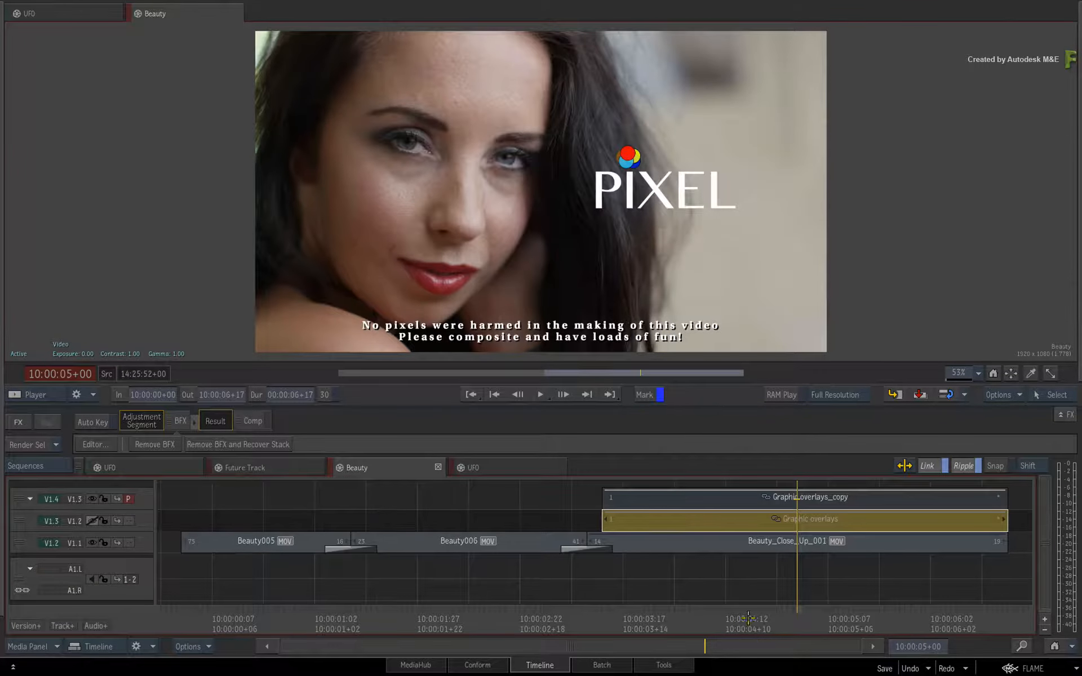
pyautogui.moveTo(749, 618); pyautogui.dragTo(933, 586)
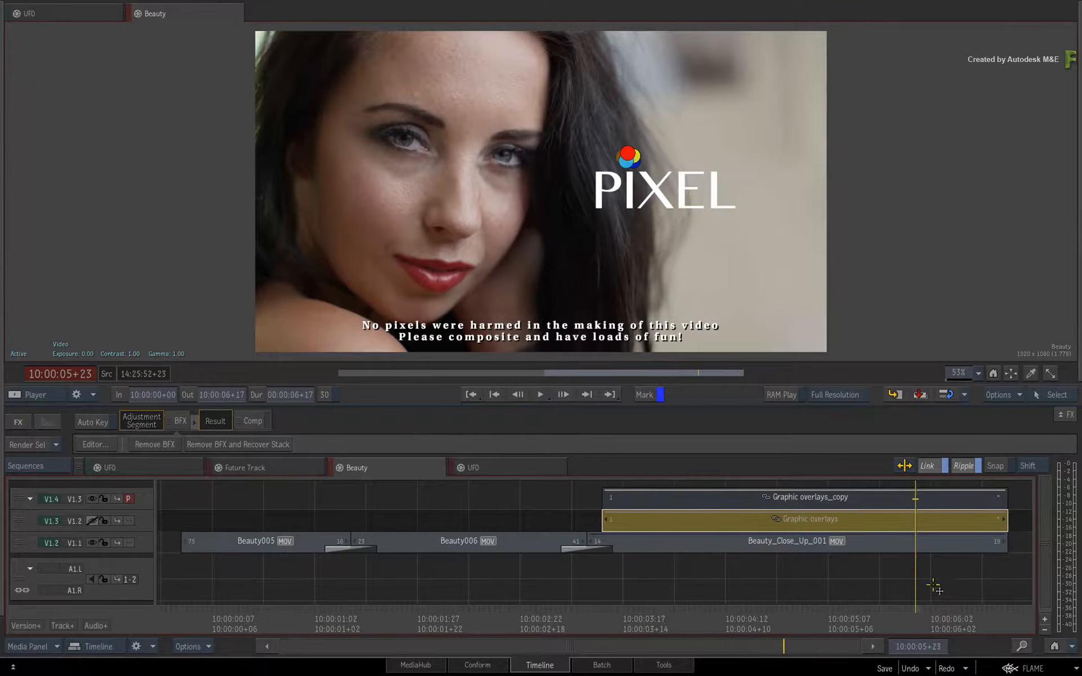